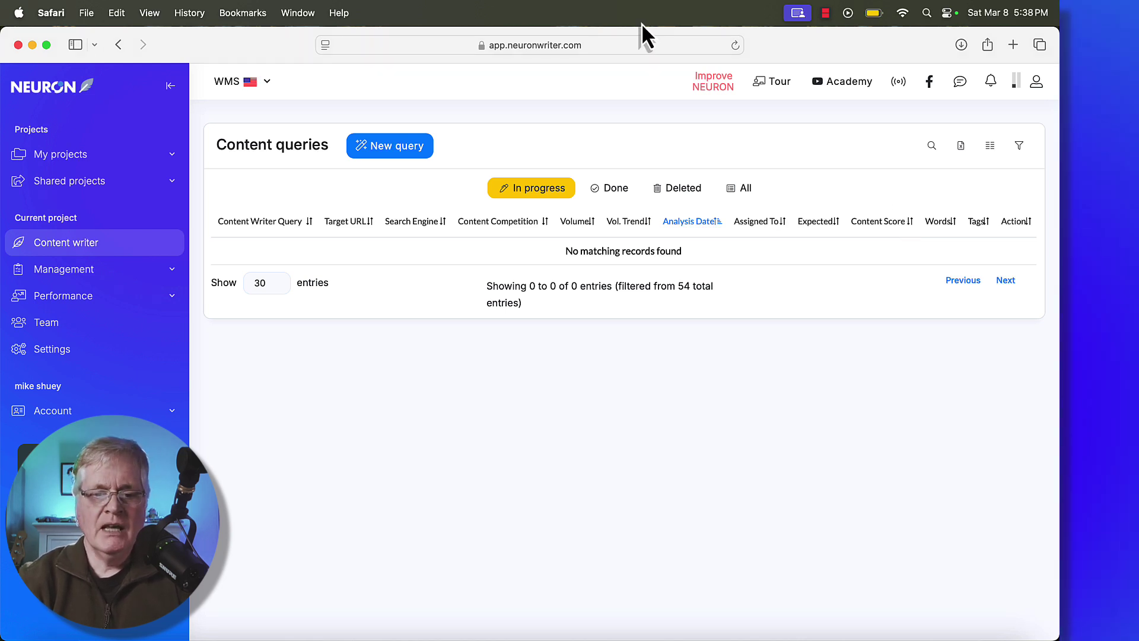
Step: Create a new query 'Stillwater fly fishing techniques' and start its analysis
click(389, 145)
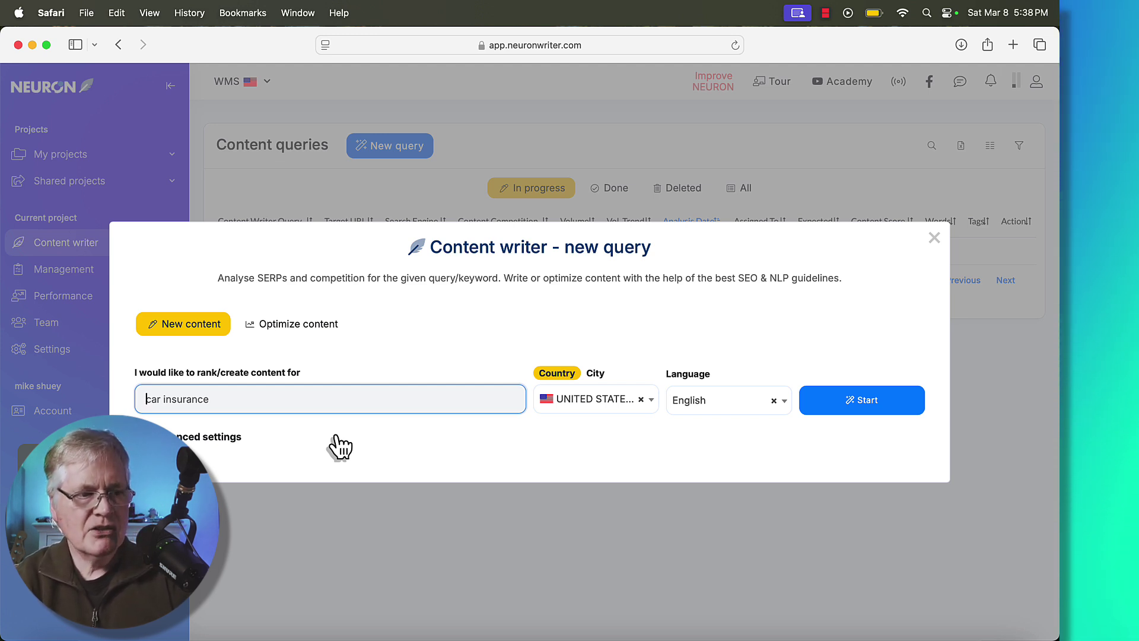
text(Stillwater fly fishing techniques)
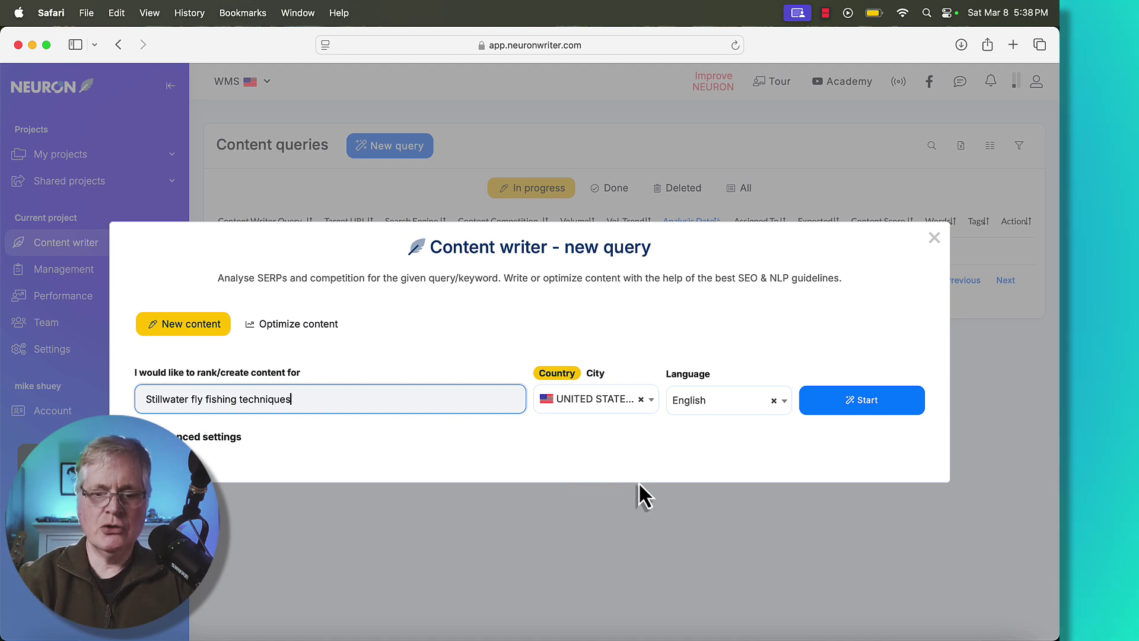
click(871, 406)
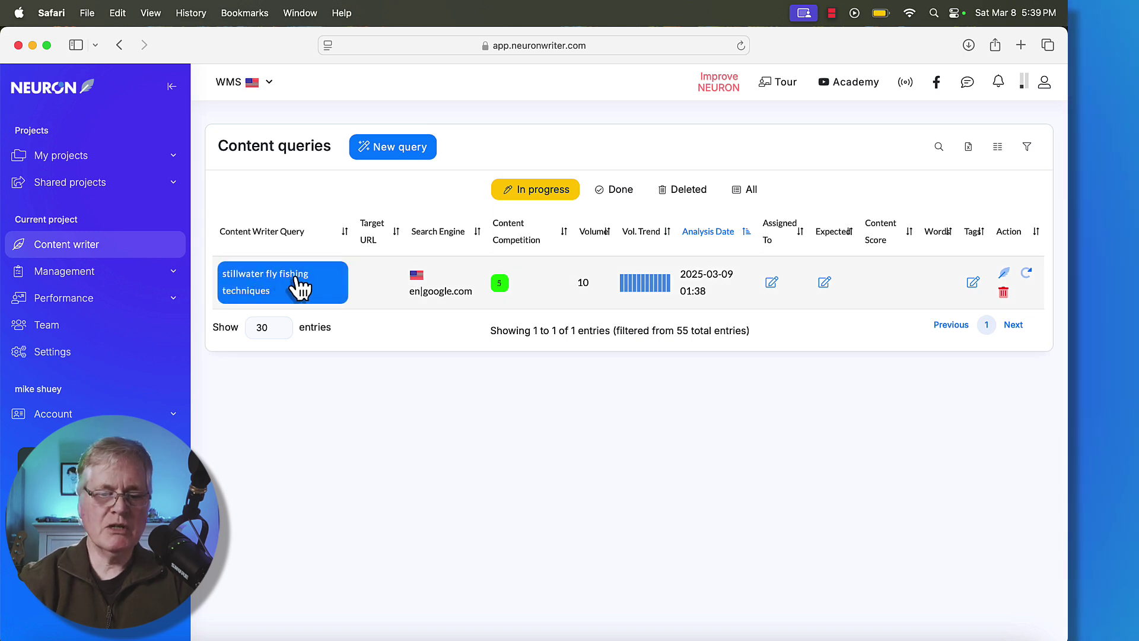
Step: Open the stillwater fly fishing techniques query and uncheck the rank 4 YouTube competitor
click(299, 289)
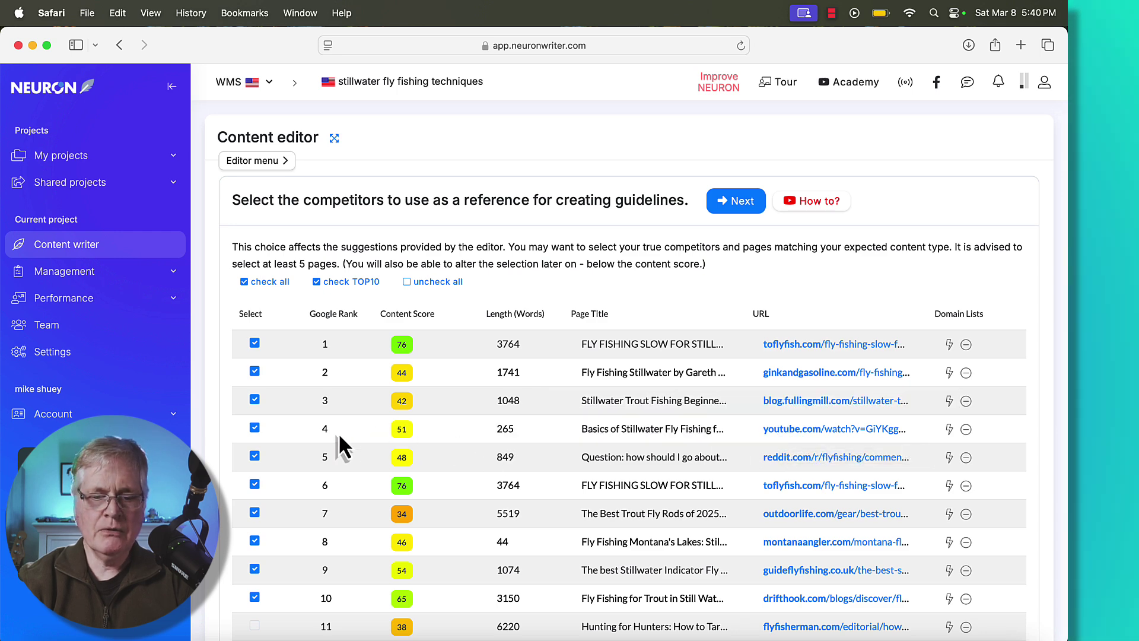
click(254, 428)
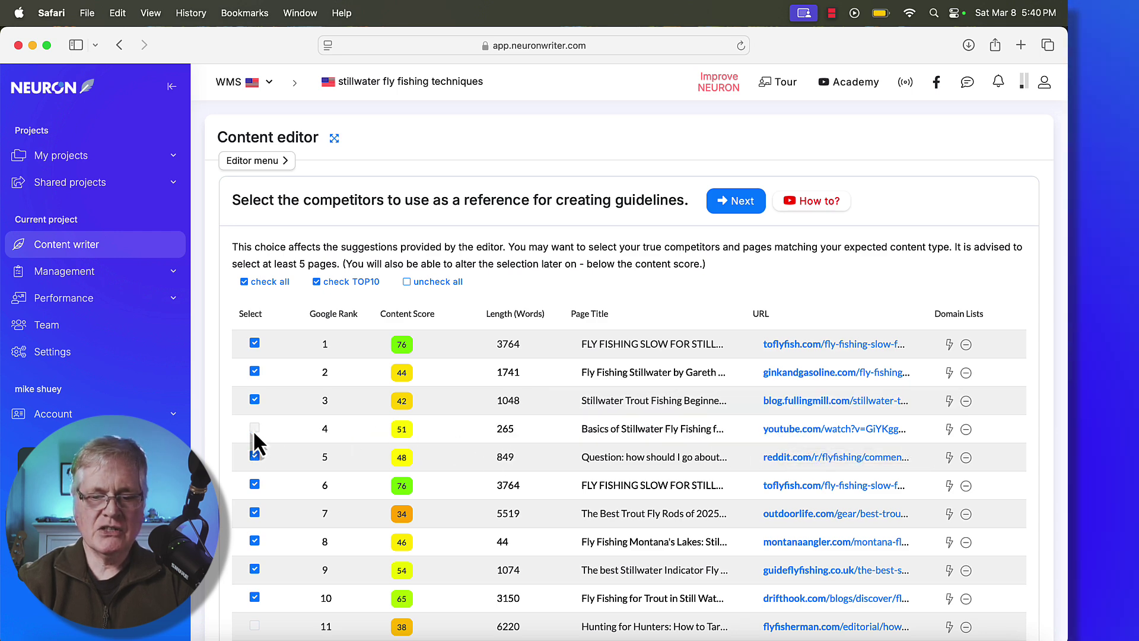
scroll(535, 454, down, 3)
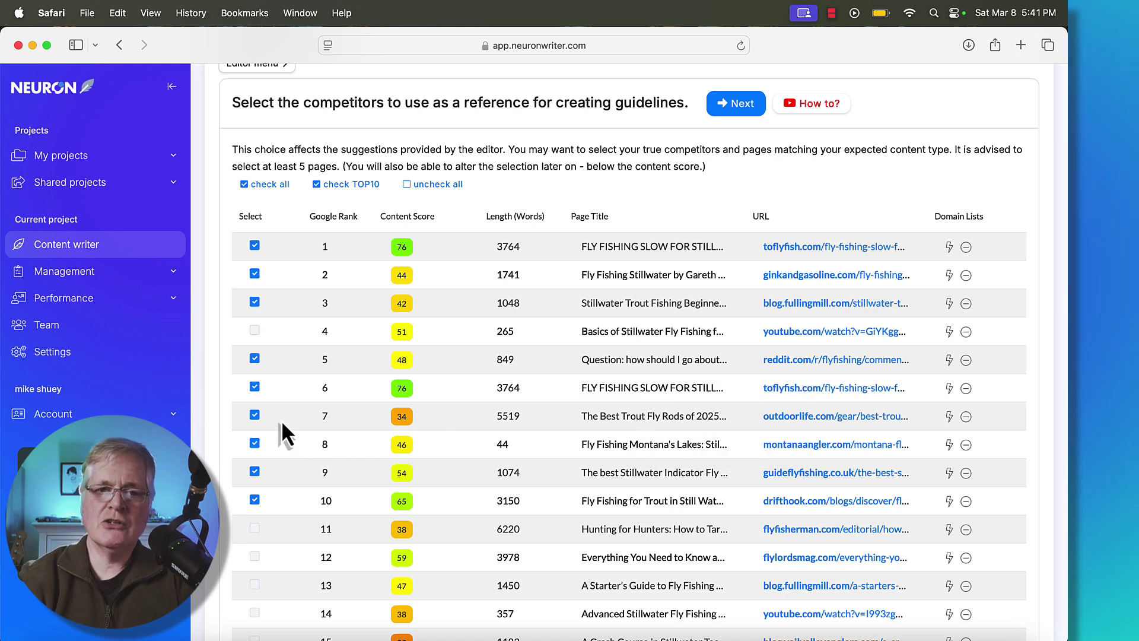
Step: Uncheck the rank 7 competitor, check ranks 12 and 13, and continue to the editor
click(254, 415)
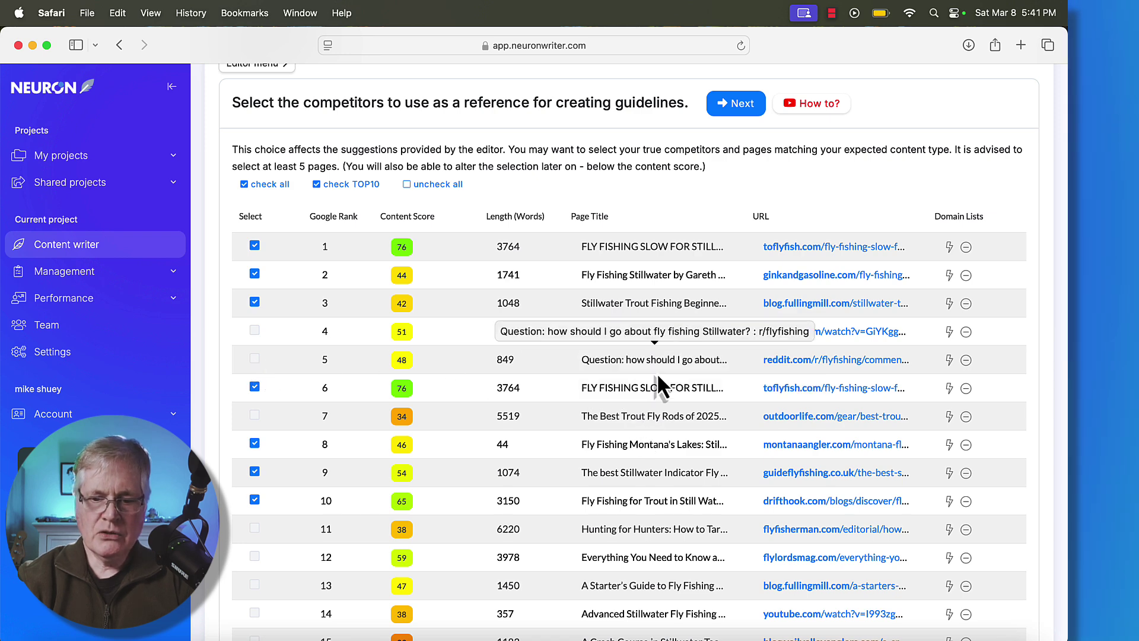
scroll(660, 400, down, 3)
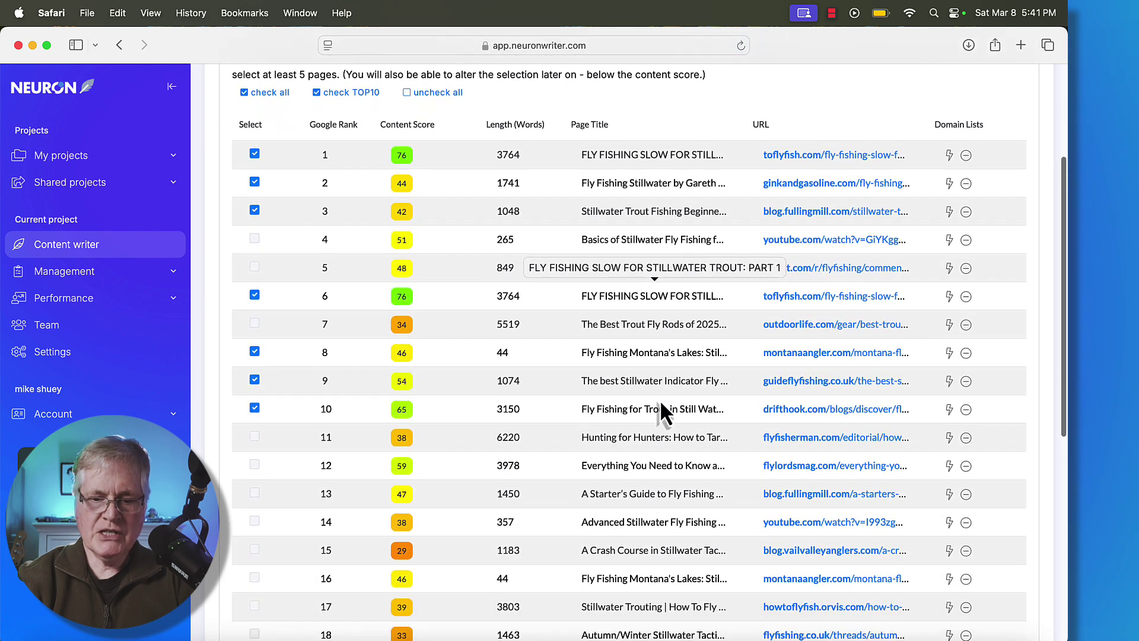
scroll(659, 400, down, 3)
scroll(659, 400, up, 3)
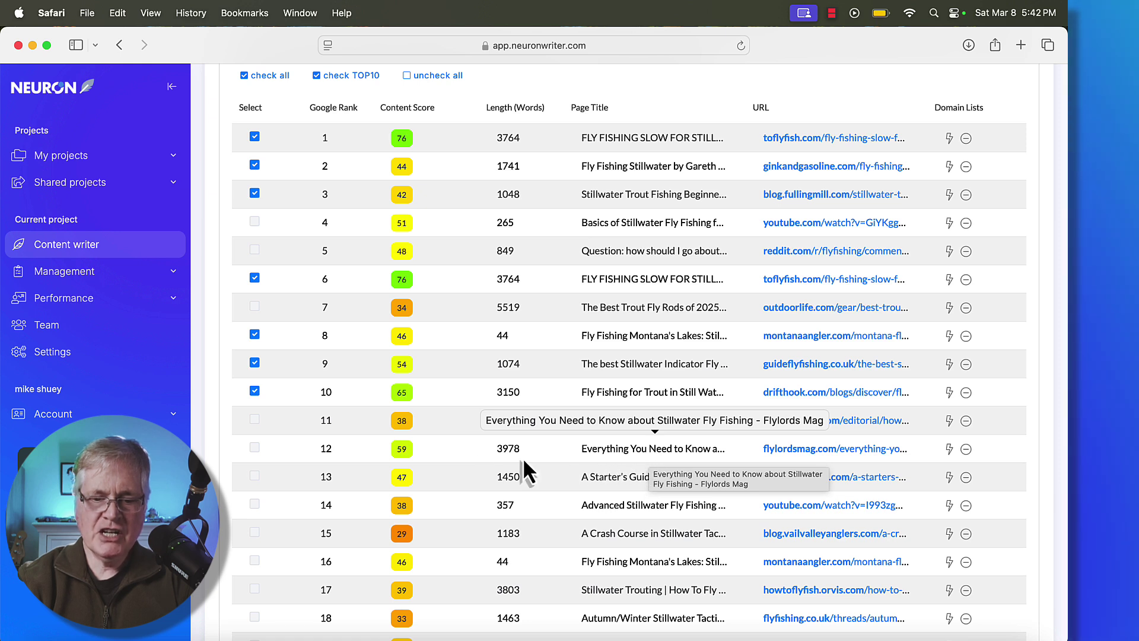
click(254, 448)
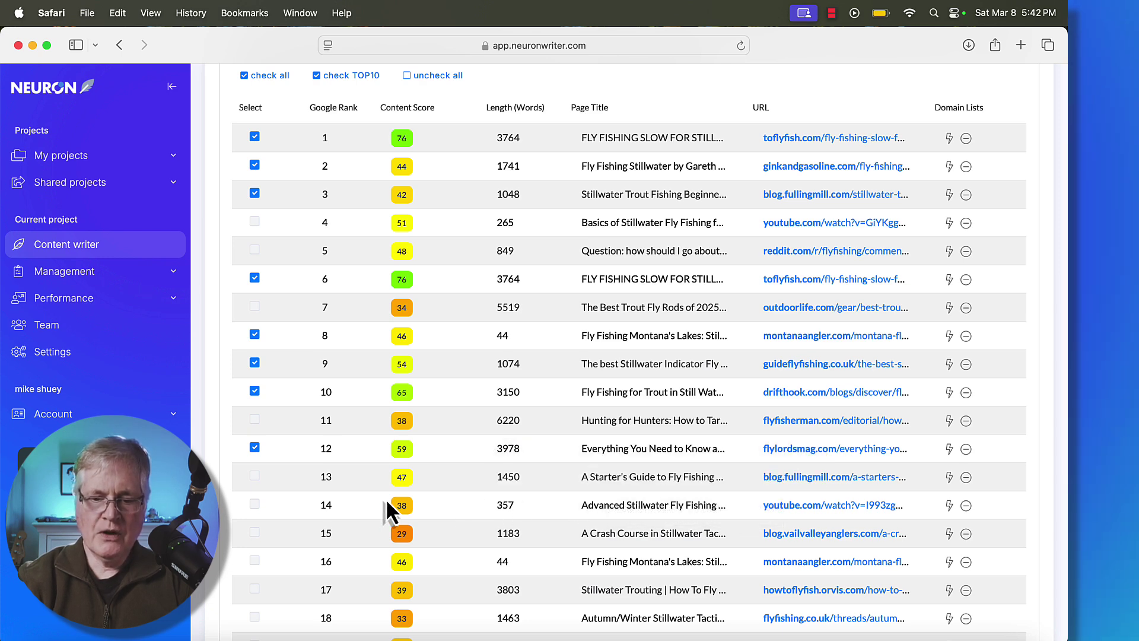
click(255, 478)
scroll(641, 350, up, 3)
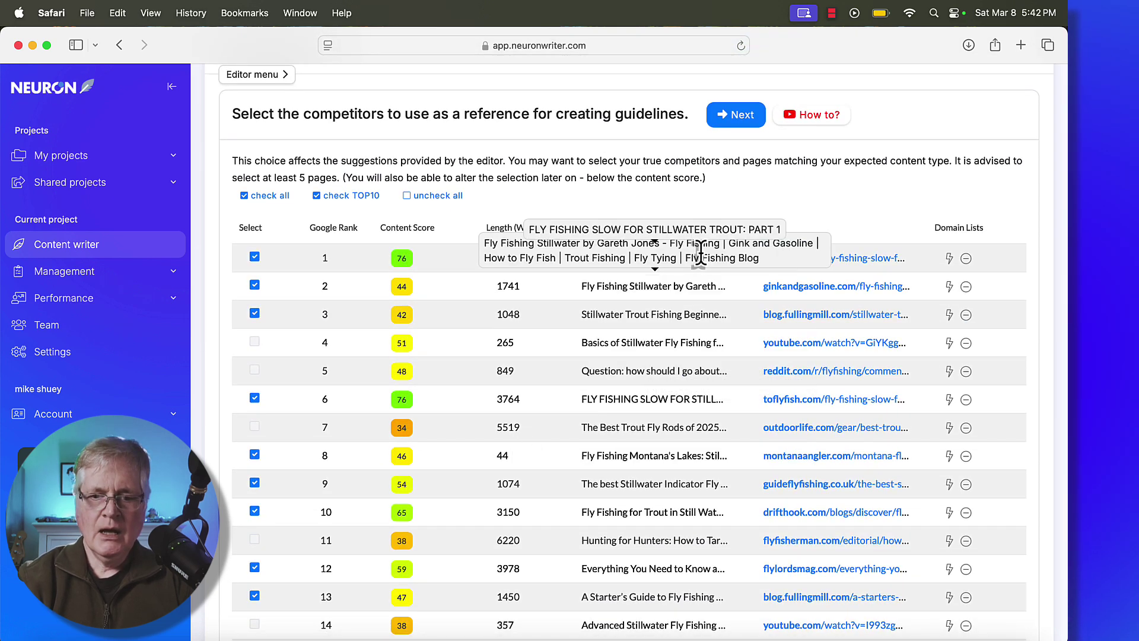
click(742, 119)
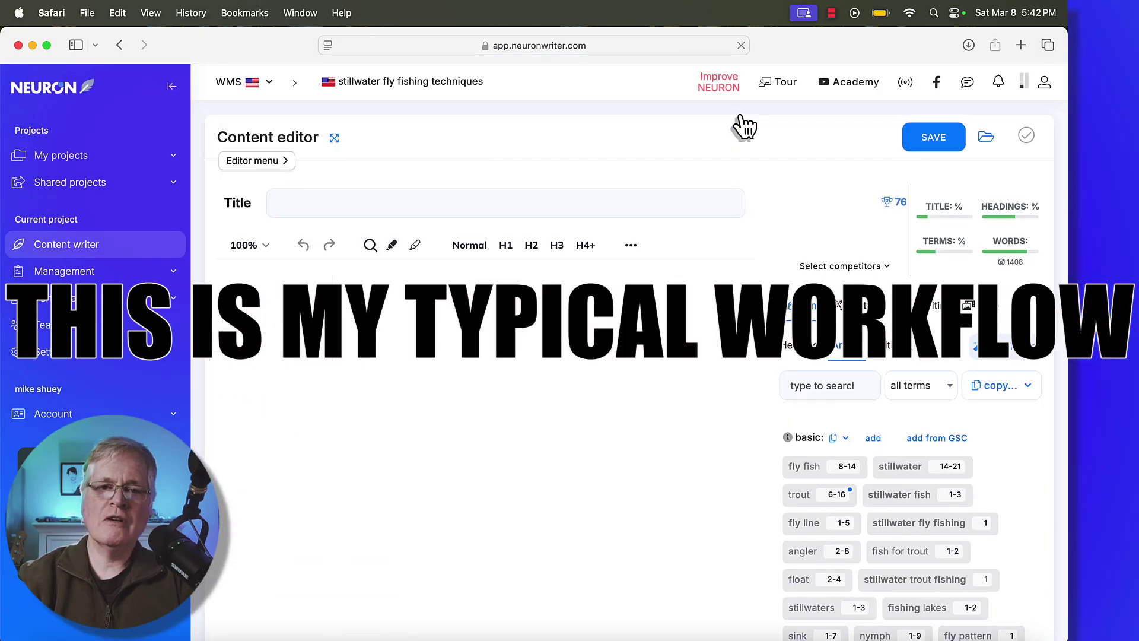
Step: Review the empty editor's score of 0 against the 76 target and 1408-word goal
scroll(744, 126, down, 2)
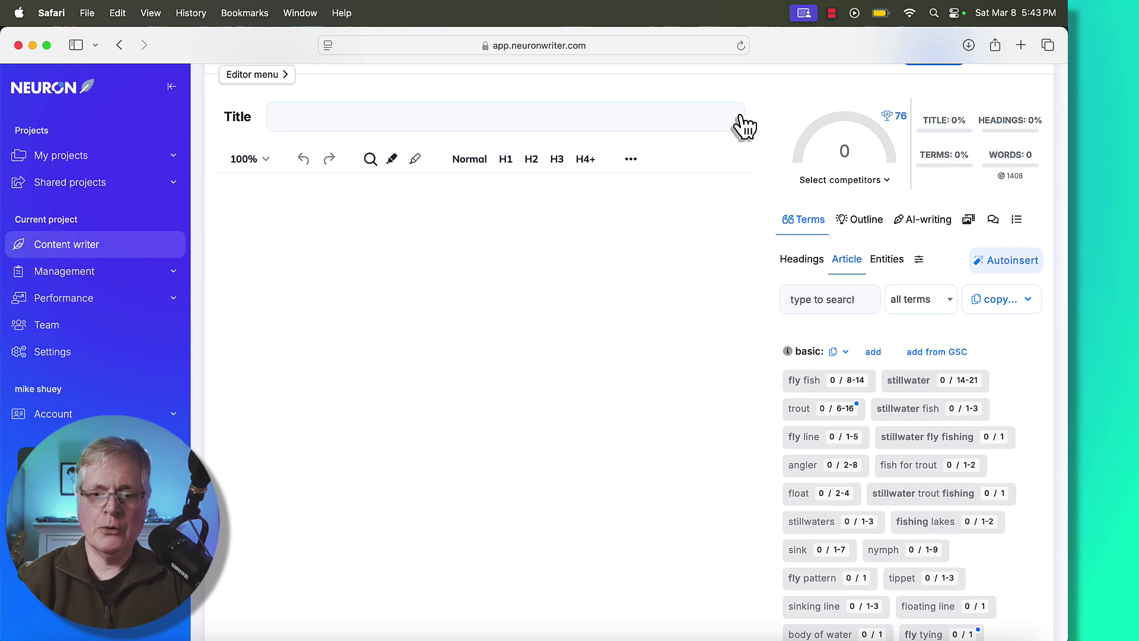
scroll(575, 269, up, 3)
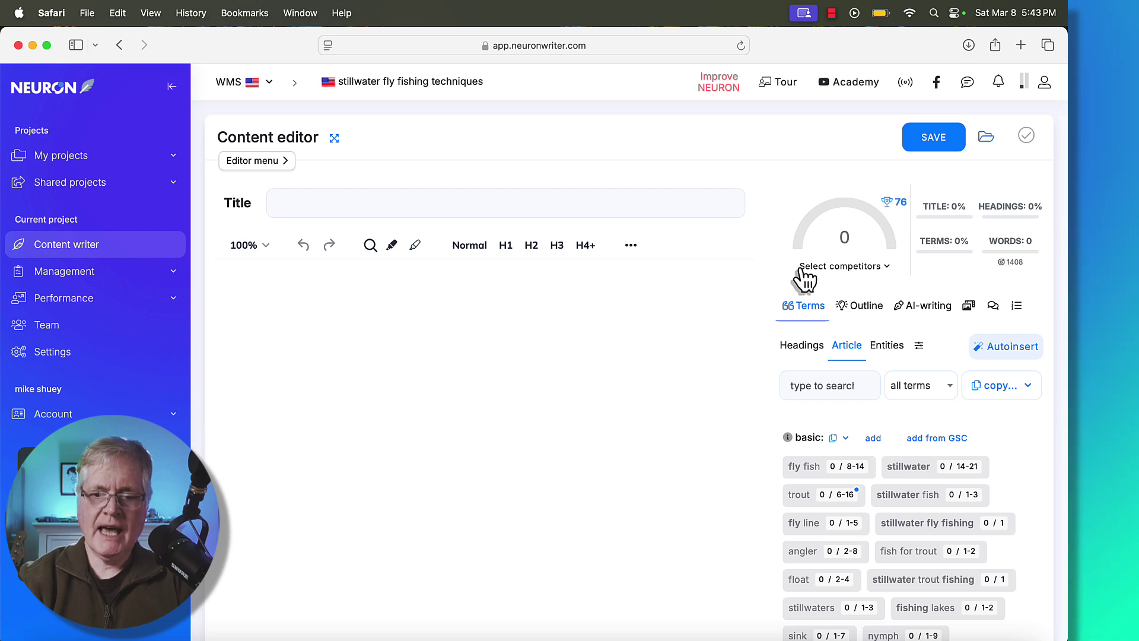
mouse_move(902, 210)
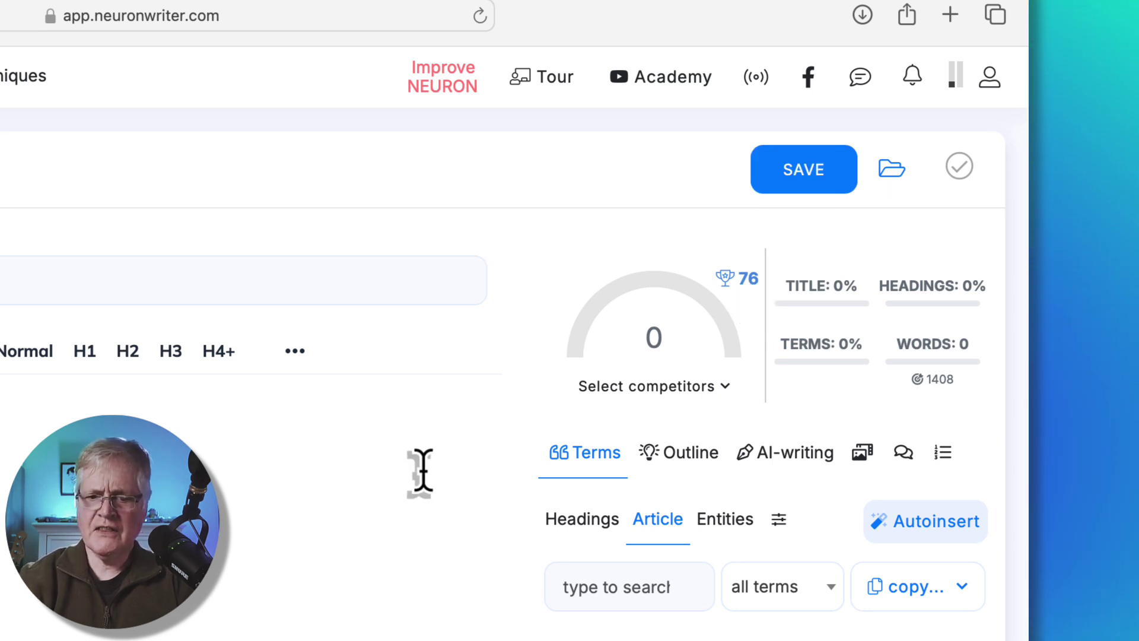
mouse_move(943, 388)
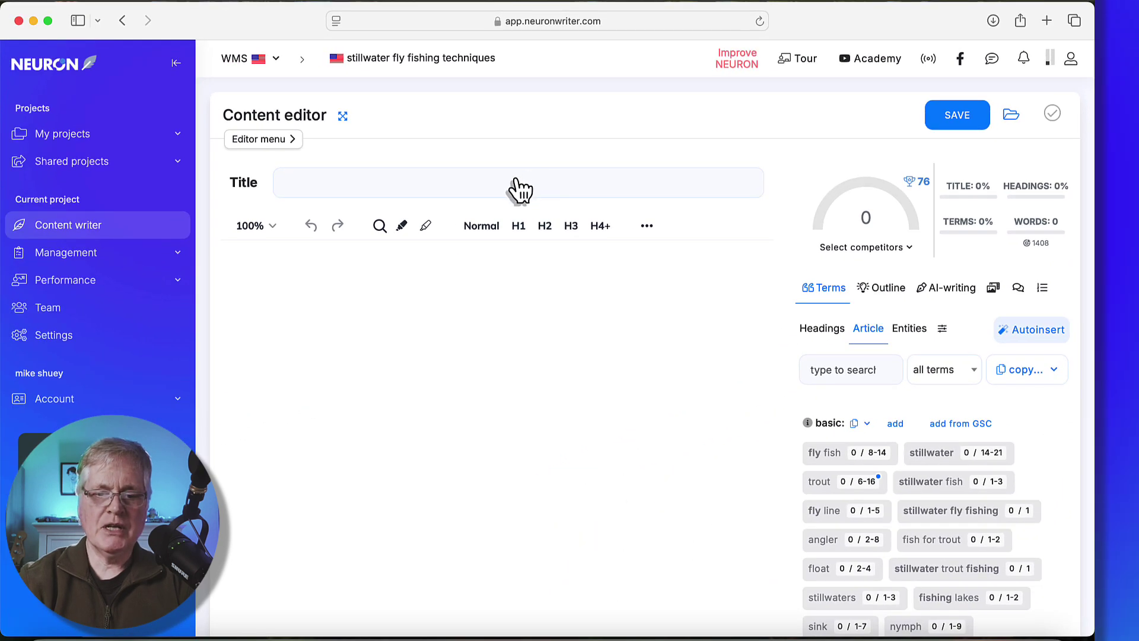
Step: Generate the meta title 'Fly Fishing Stillwater: A Beginner's Guide to Catching Trout' and a meta description
click(520, 190)
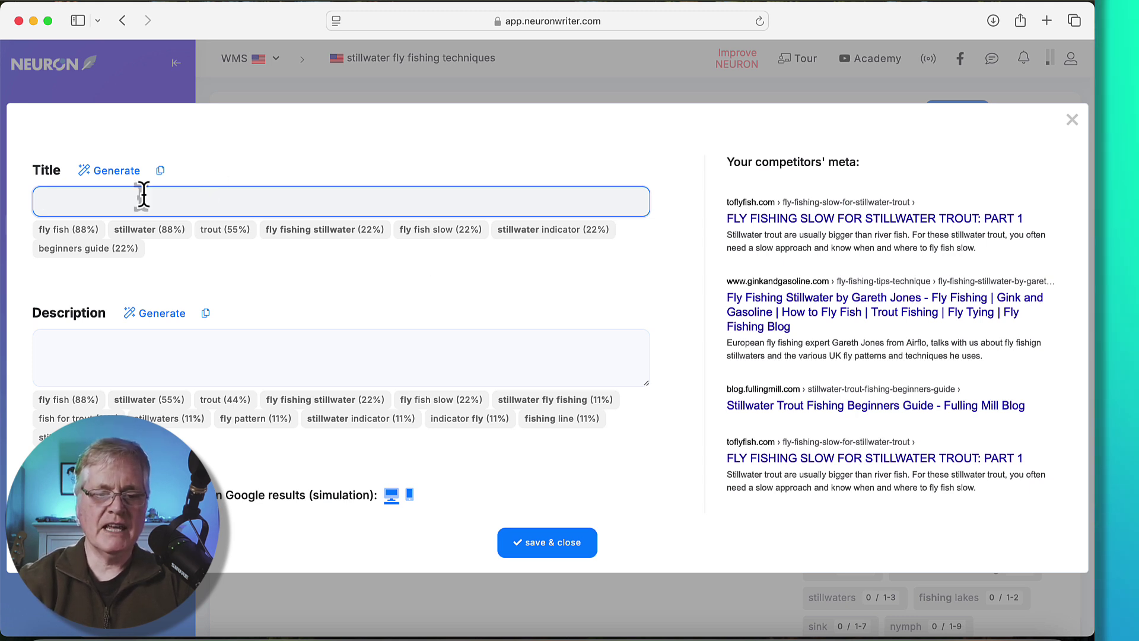
click(117, 172)
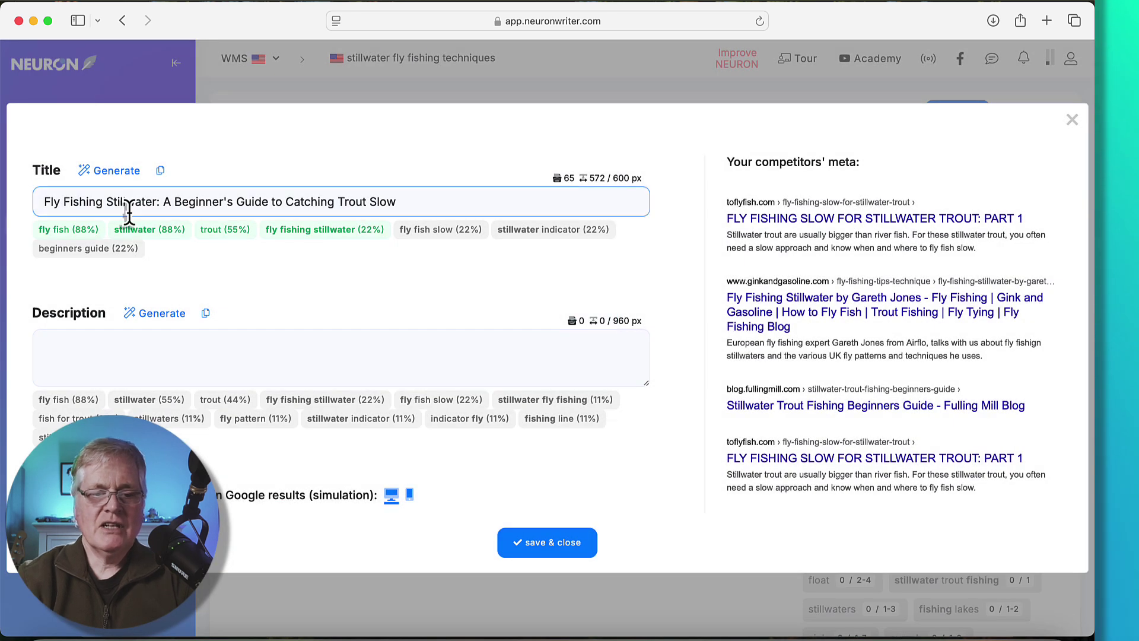
click(142, 205)
click(98, 231)
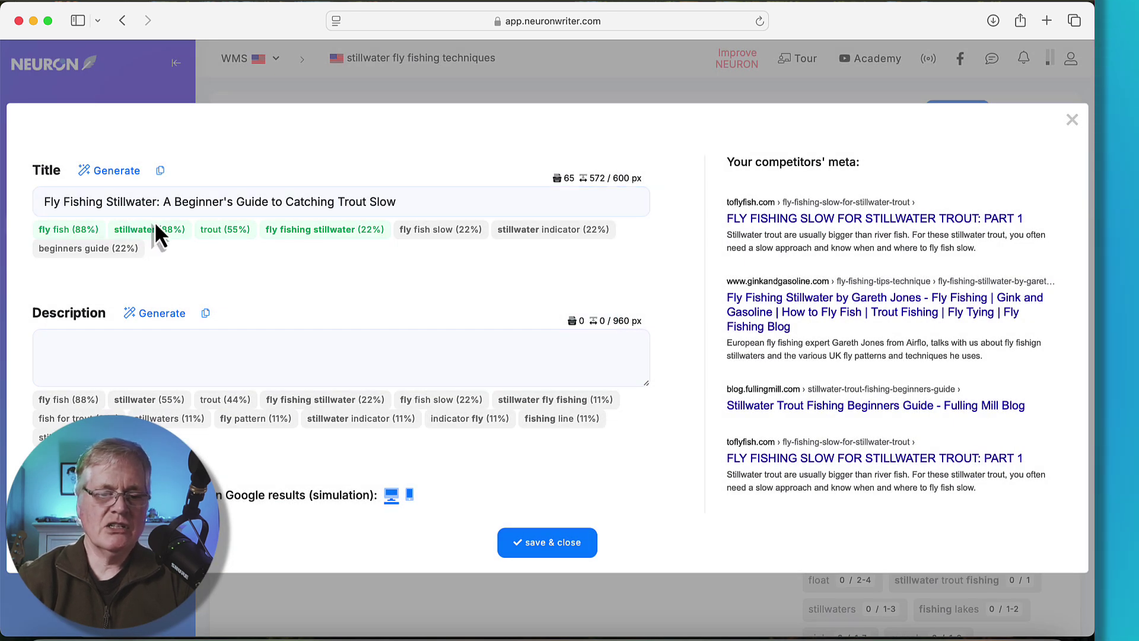
click(278, 202)
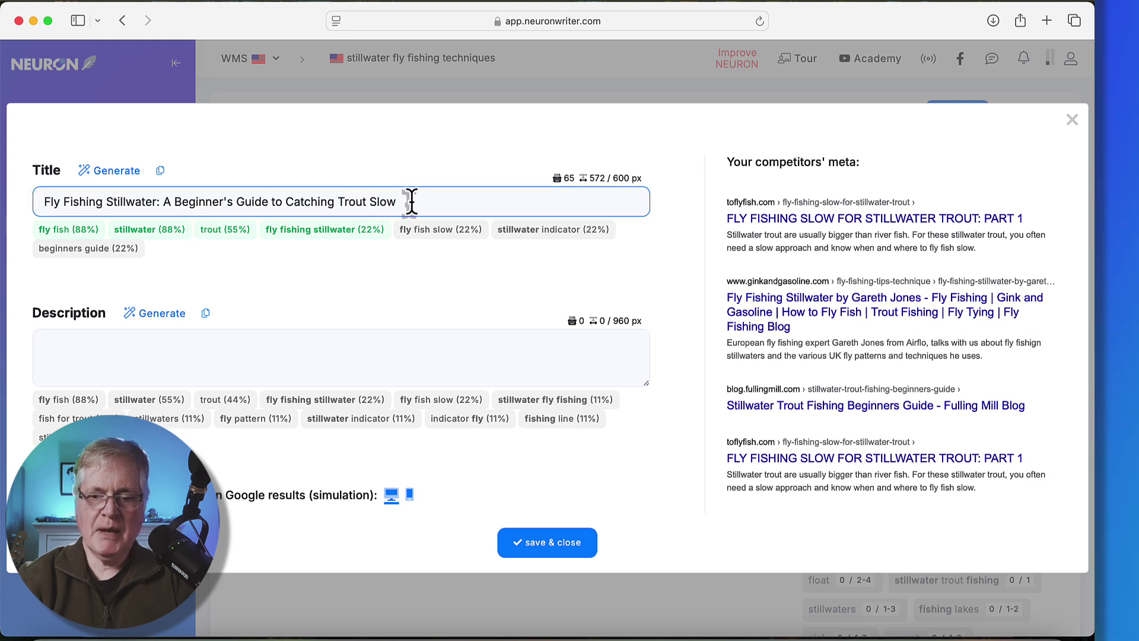
click(866, 231)
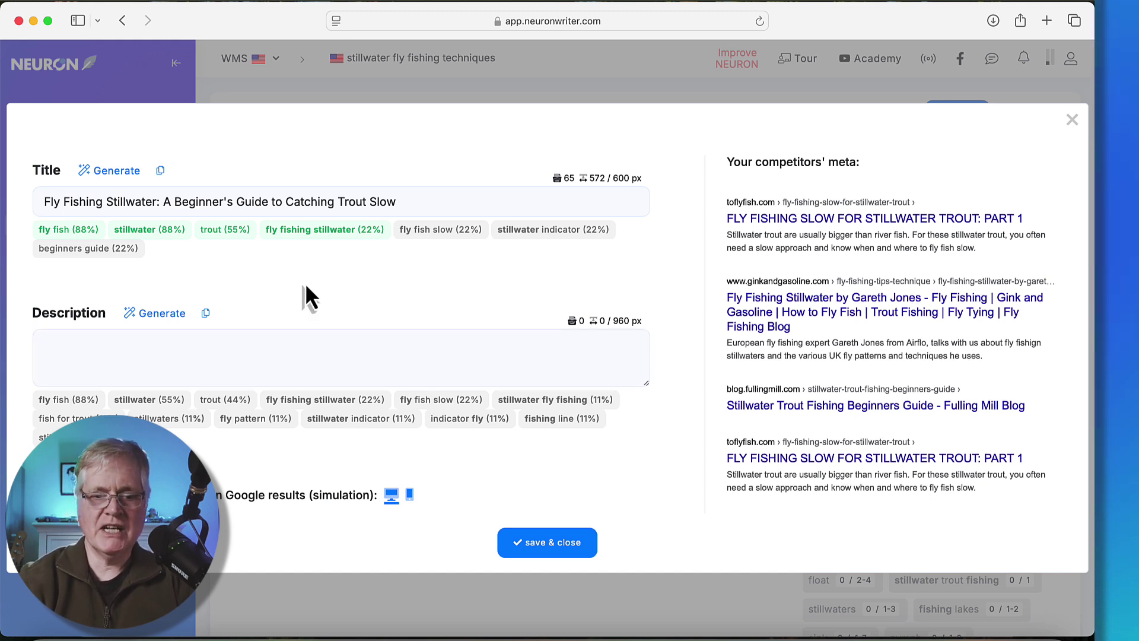
click(374, 212)
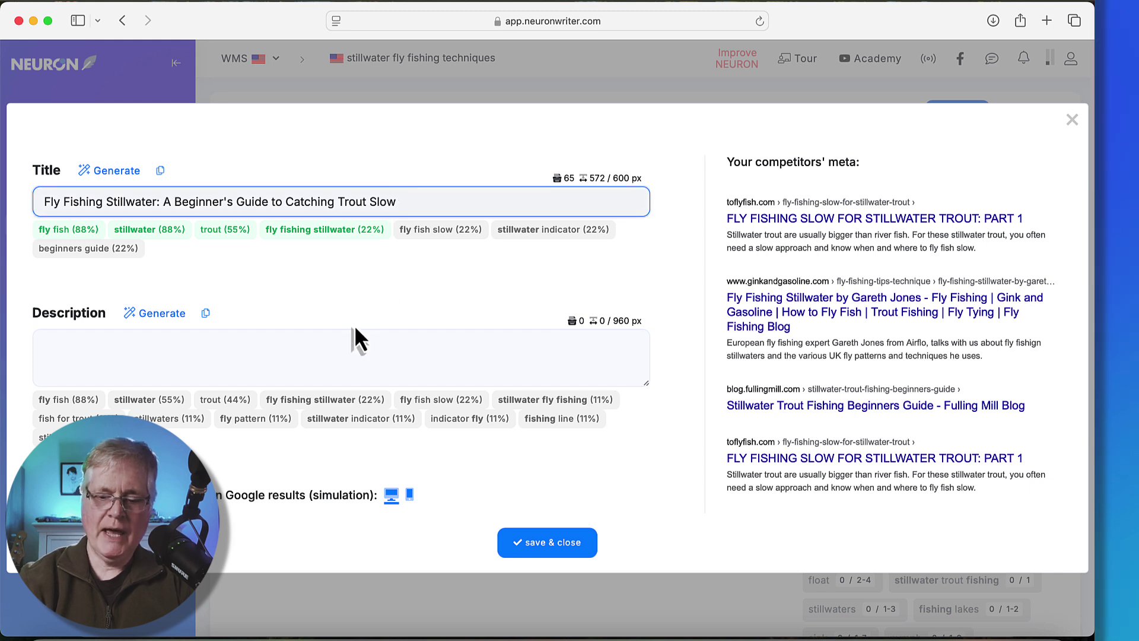
key(BackSpace)
key(BackSpace)
key(BackSpace)
key(BackSpace)
key(BackSpace)
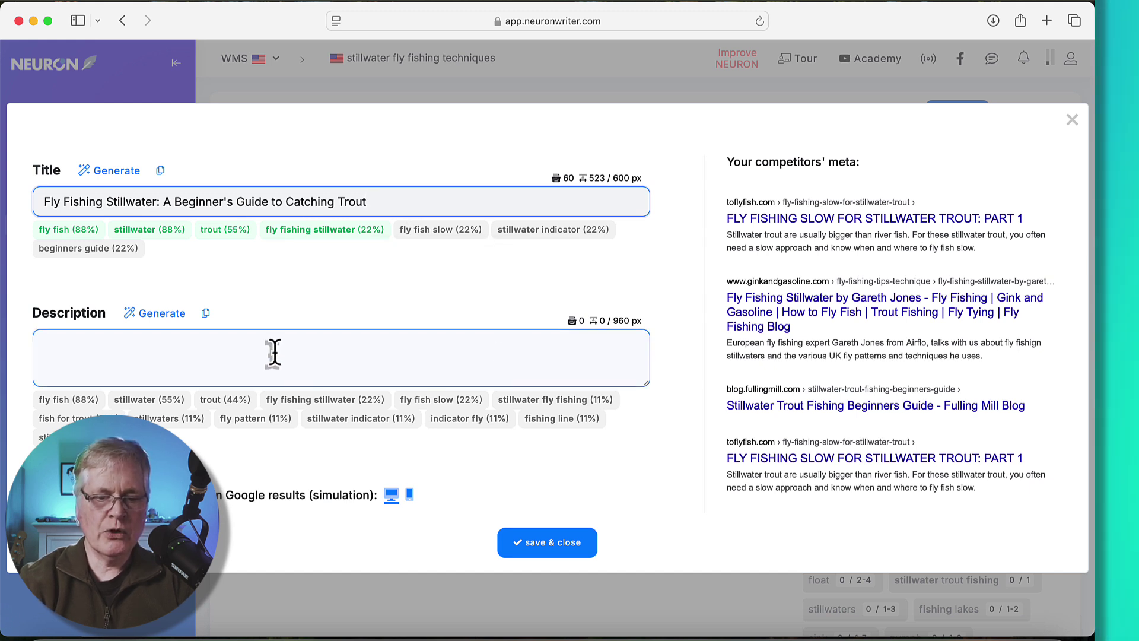
click(162, 324)
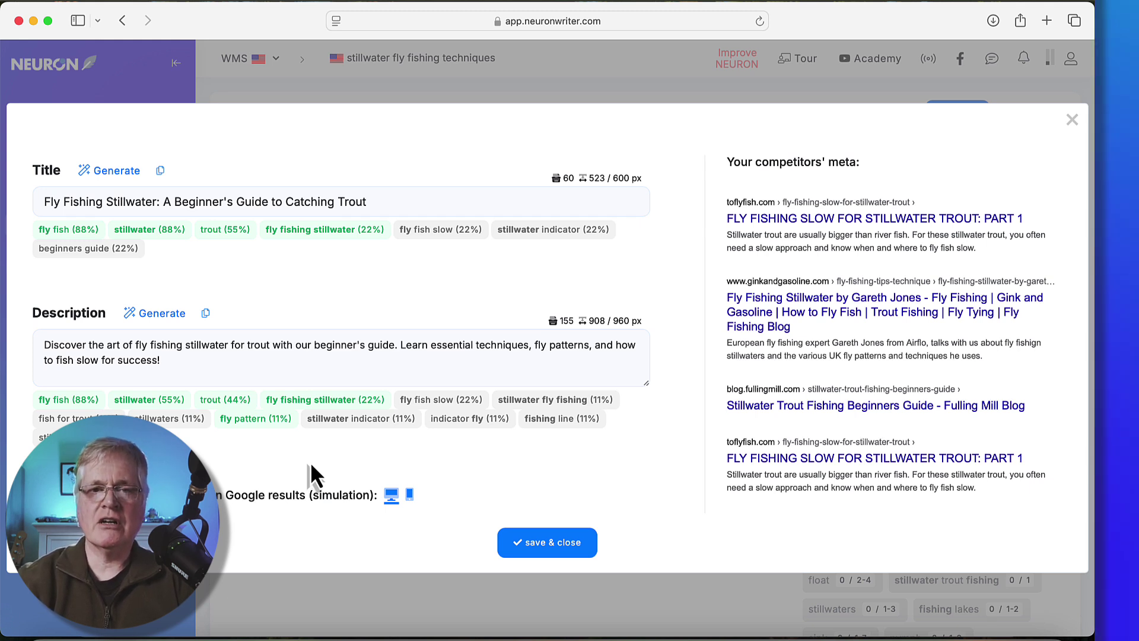
click(566, 543)
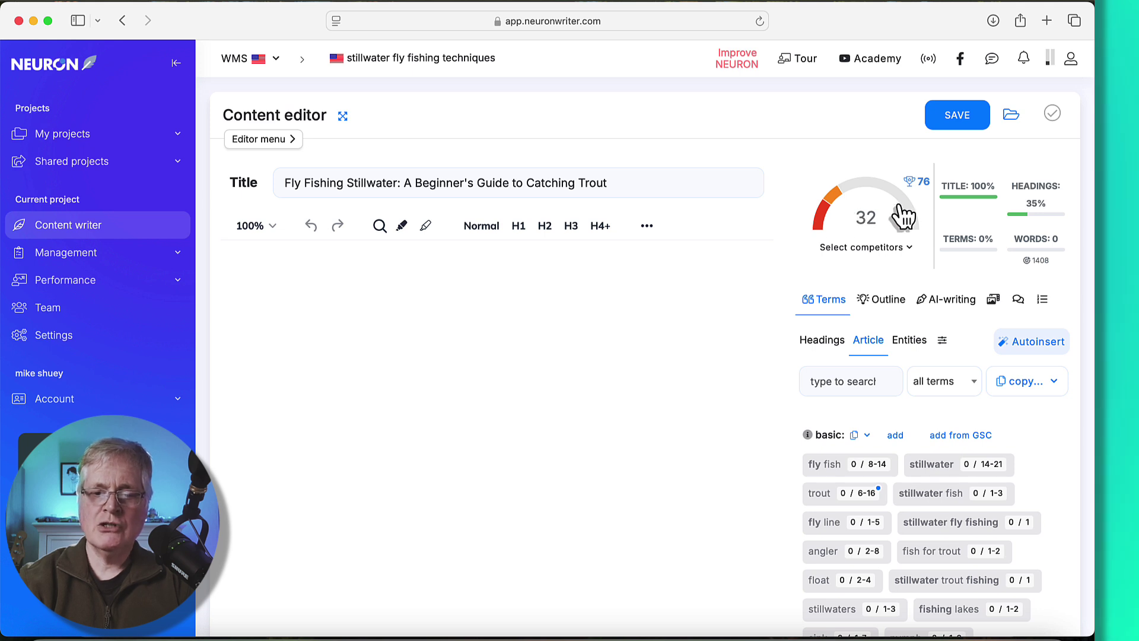
mouse_move(927, 191)
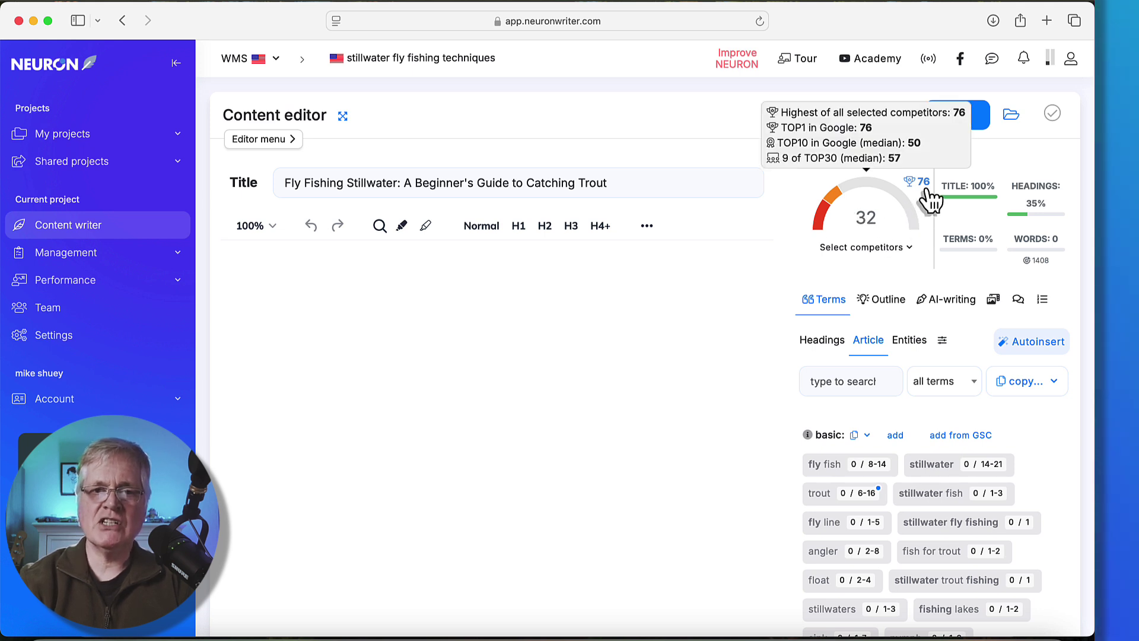
scroll(733, 345, down, 5)
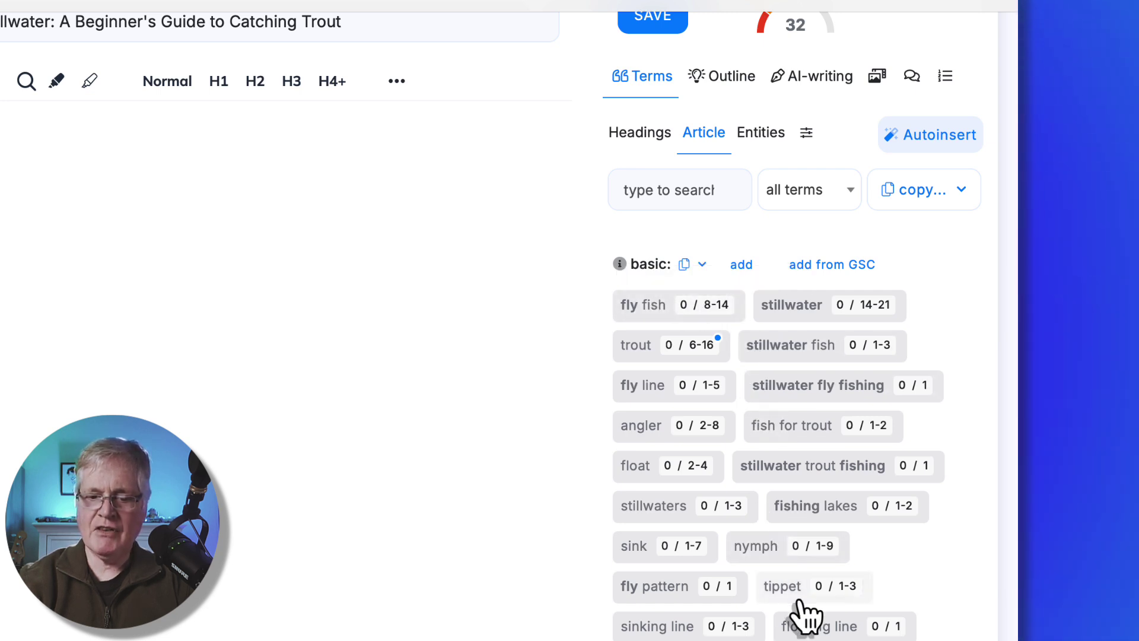
scroll(806, 546, down, 3)
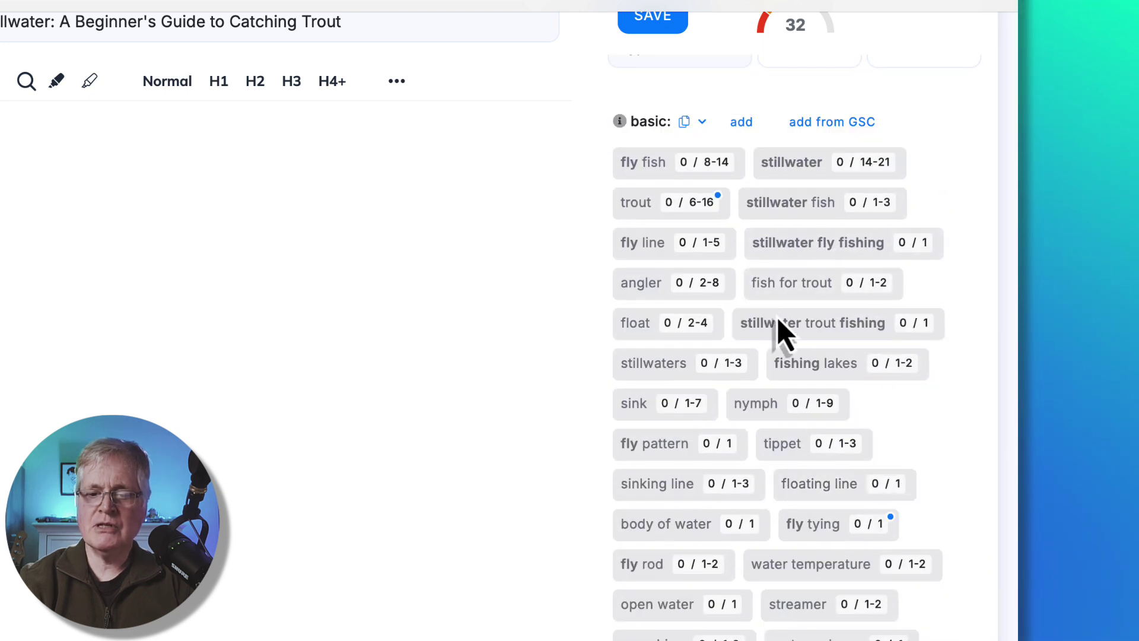
scroll(802, 515, down, 1)
scroll(802, 515, down, 2)
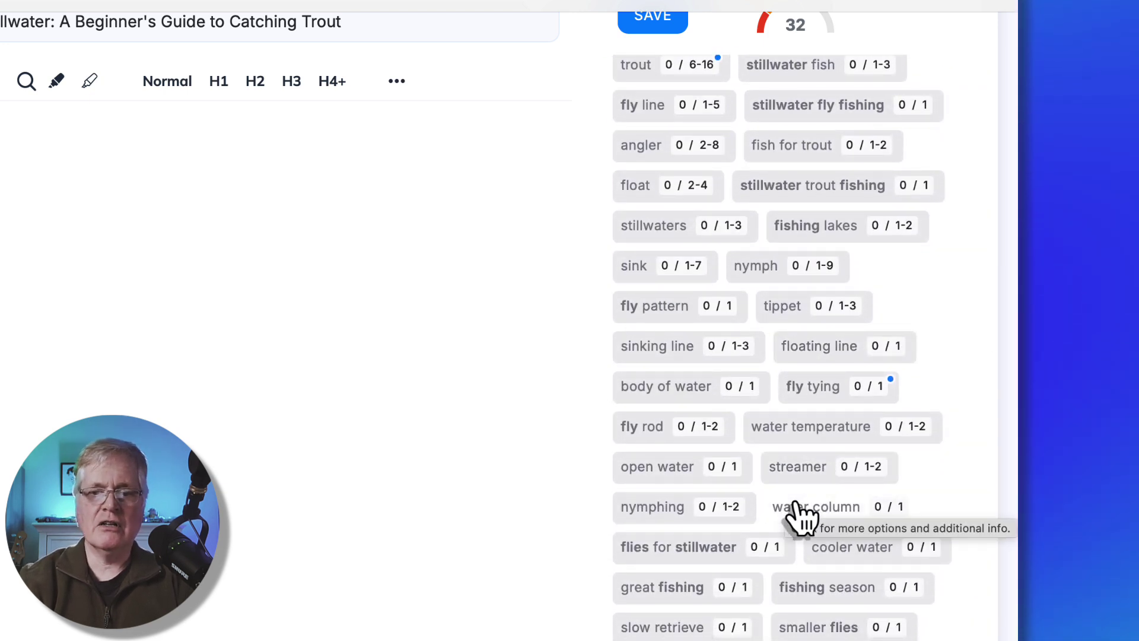
scroll(818, 246, up, 3)
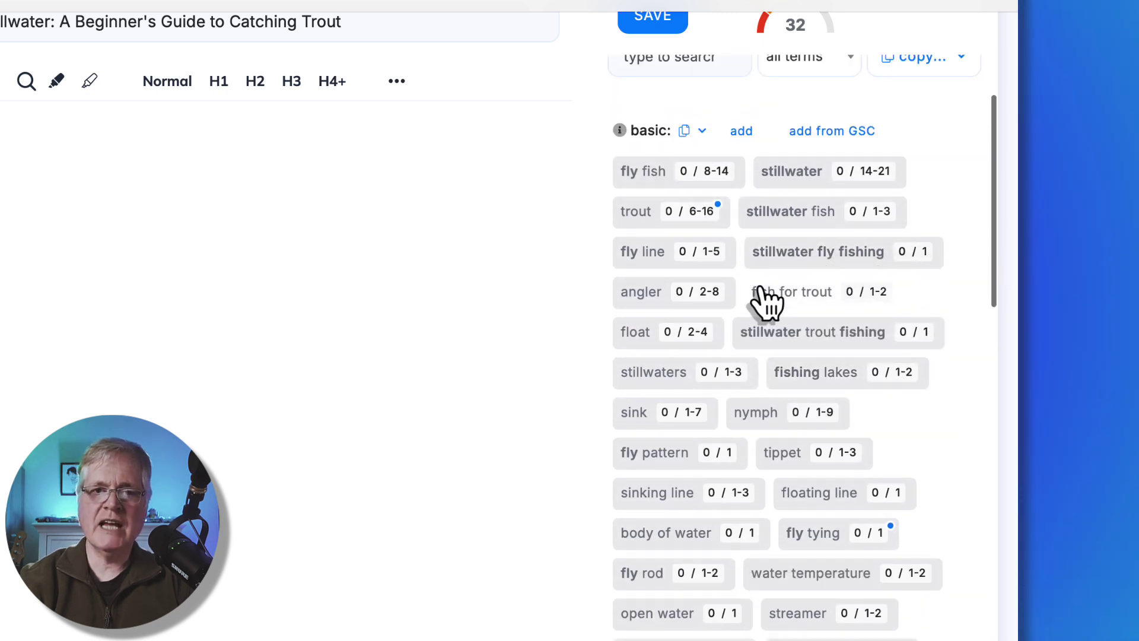
scroll(768, 302, down, 3)
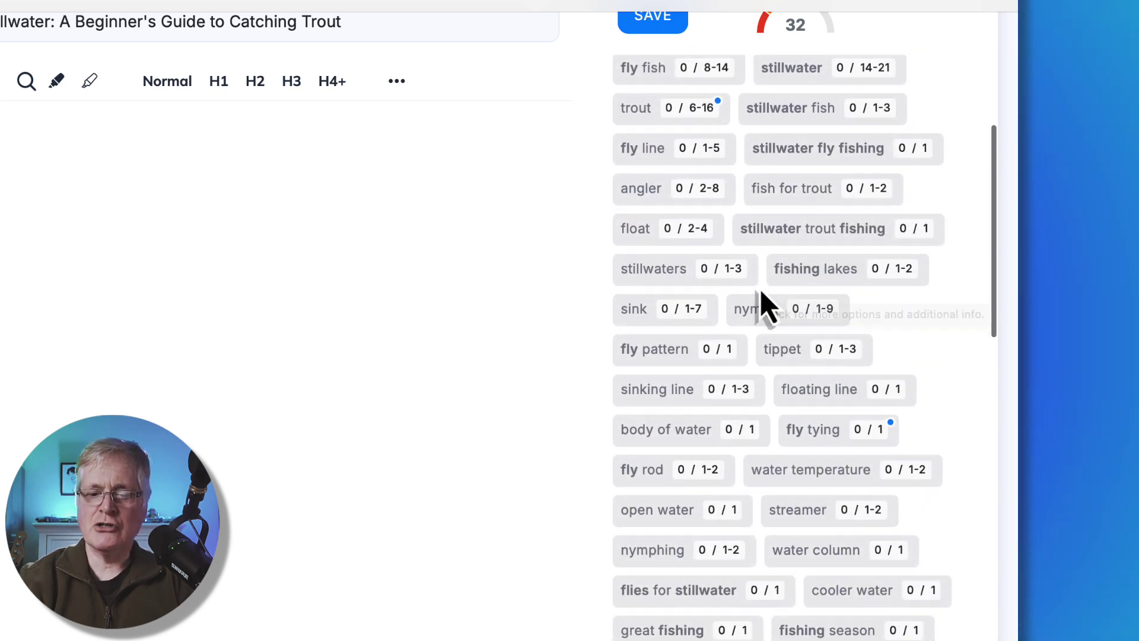
scroll(768, 302, down, 7)
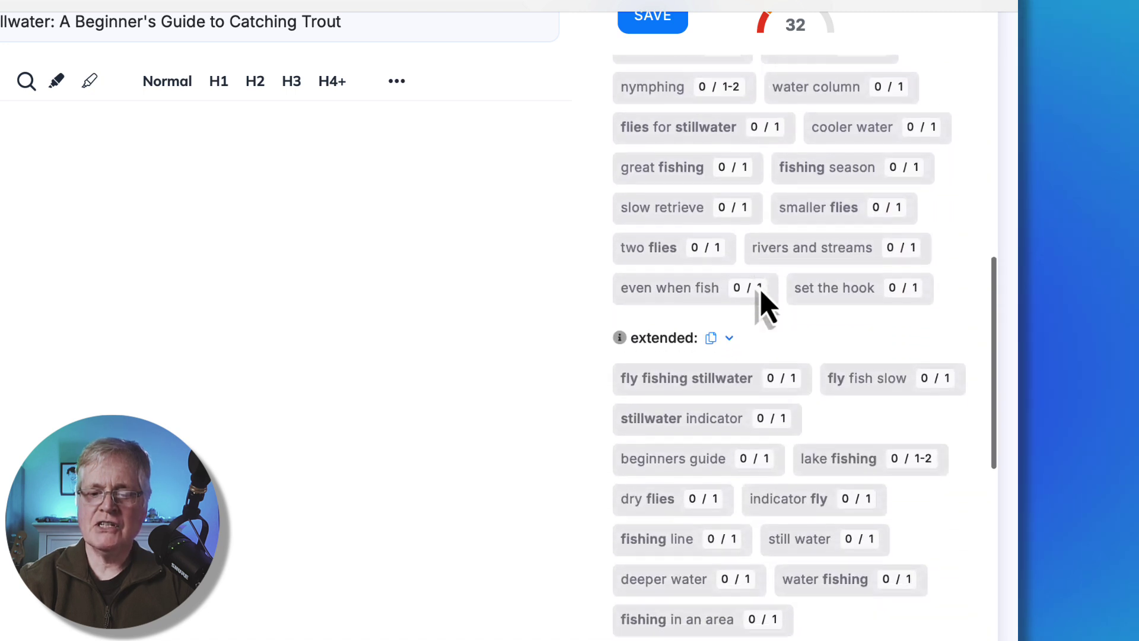
scroll(766, 301, down, 3)
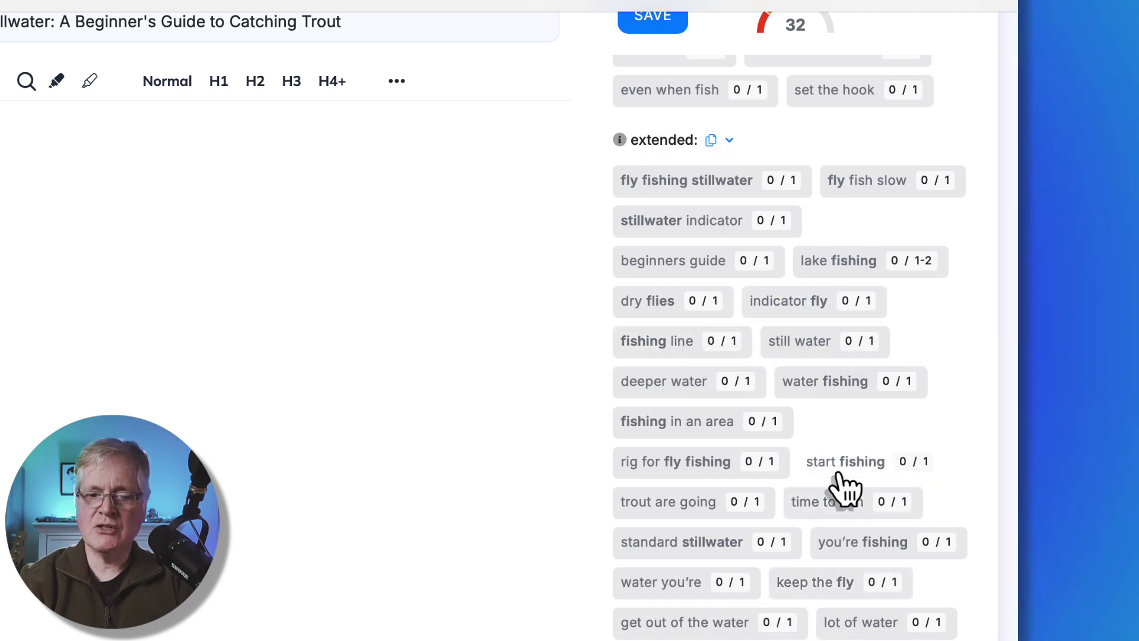
scroll(842, 487, up, 3)
scroll(845, 488, up, 6)
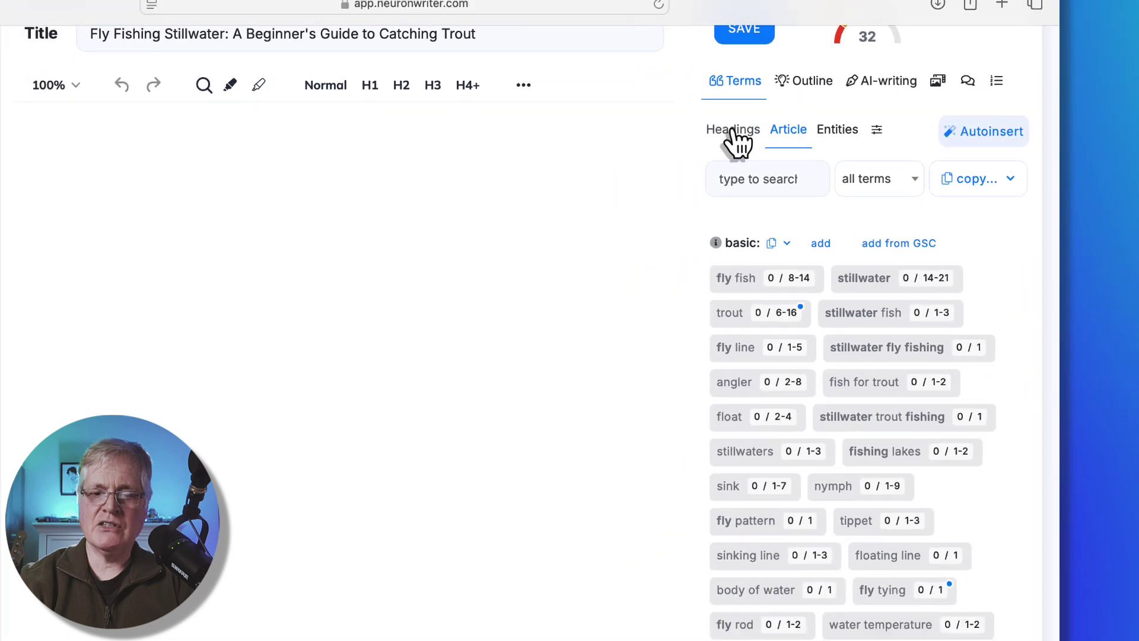
Step: Show the H1 heading term suggestions and copy the full article title from the meta editor
click(733, 130)
scroll(617, 191, up, 3)
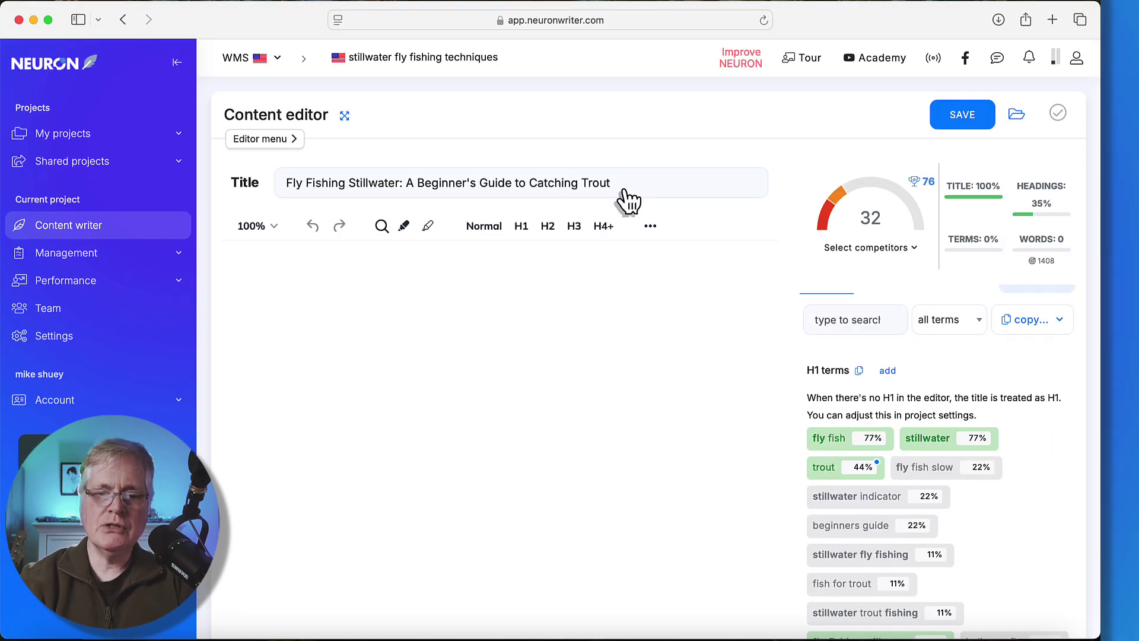
click(433, 182)
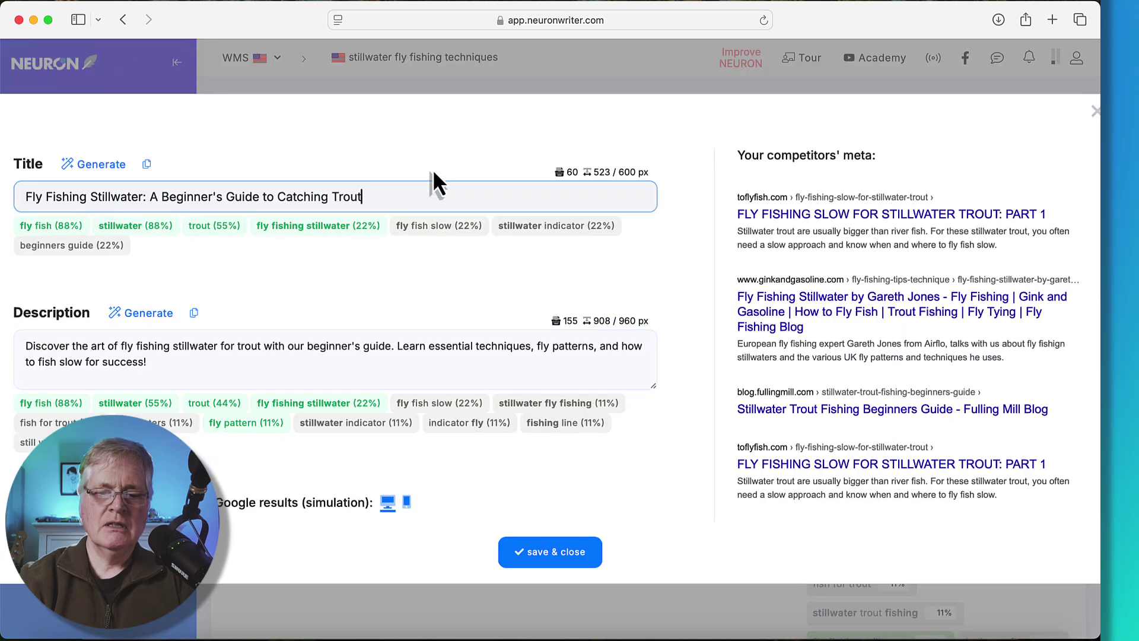
triple_click(349, 195)
key(super+c)
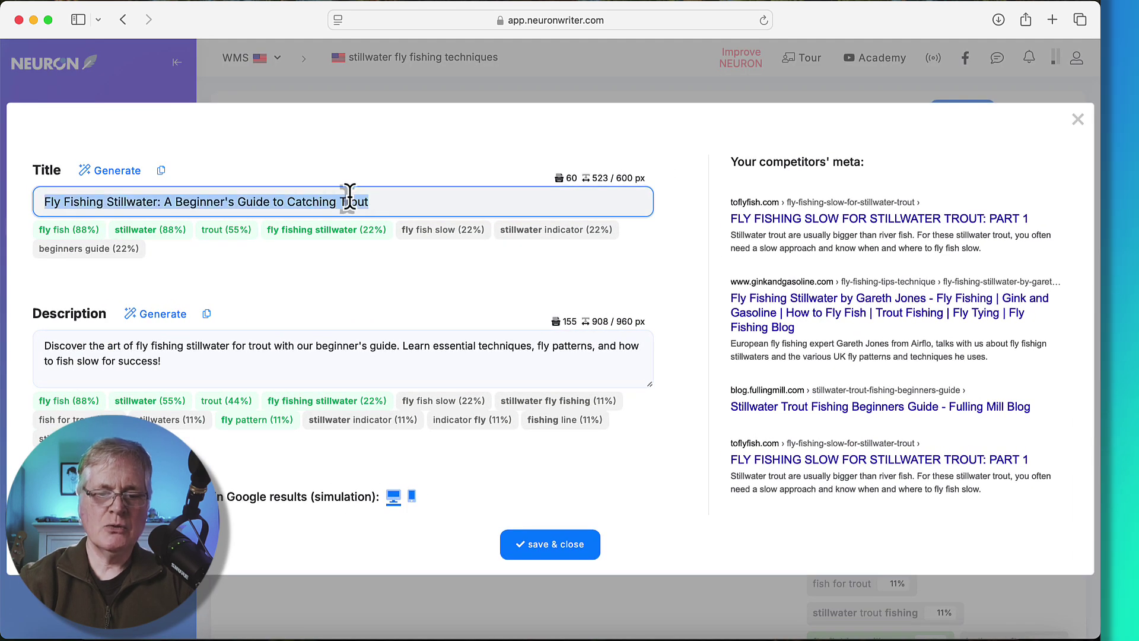
click(550, 544)
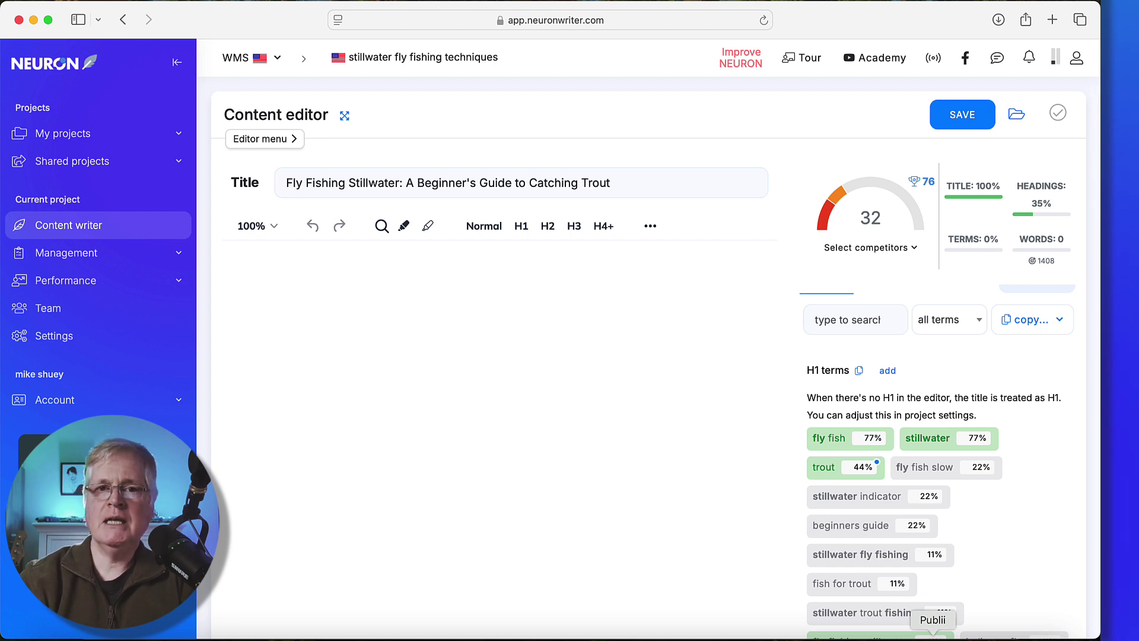
Step: Paste 'Fly Fishing Stillwater: A Beginner's Guide to Catching Trout' as the Publii post title
click(932, 635)
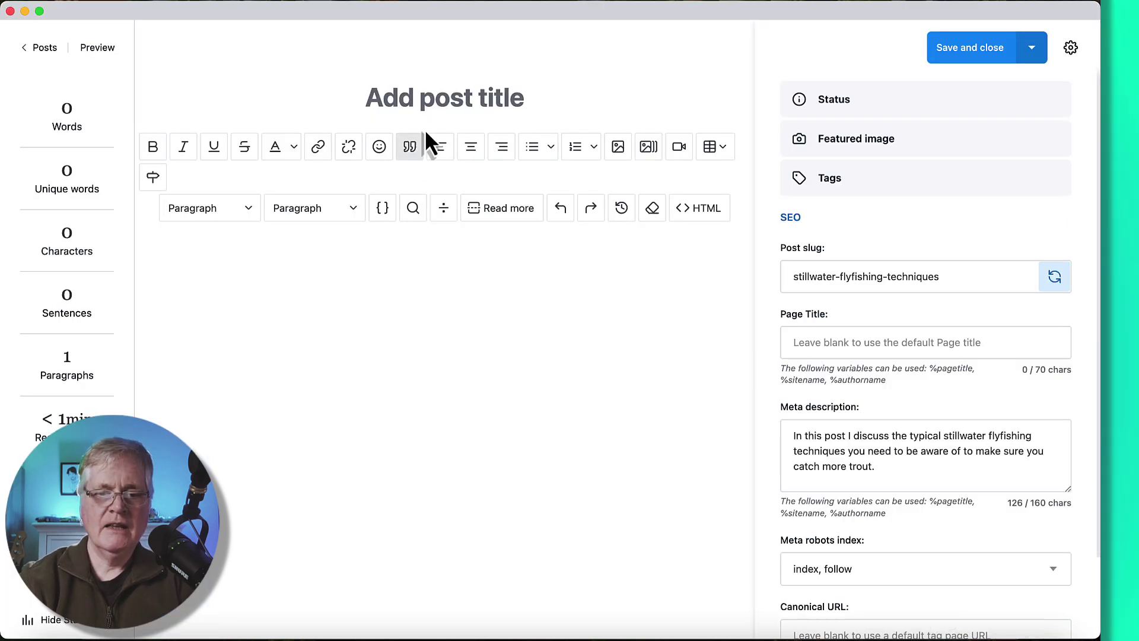
click(433, 102)
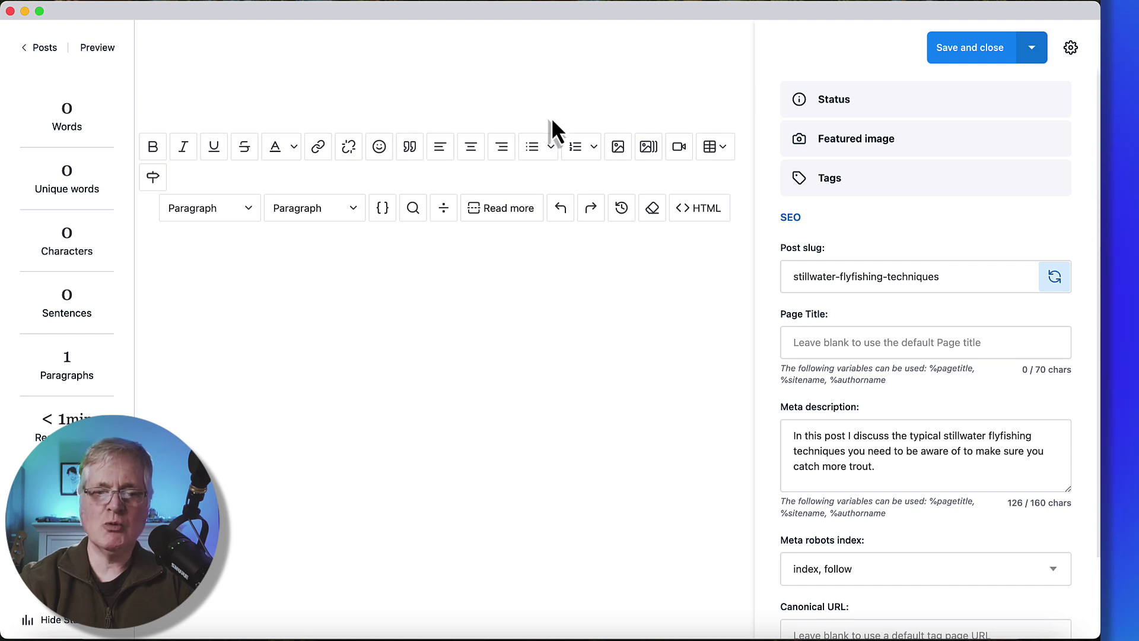
key(super+v)
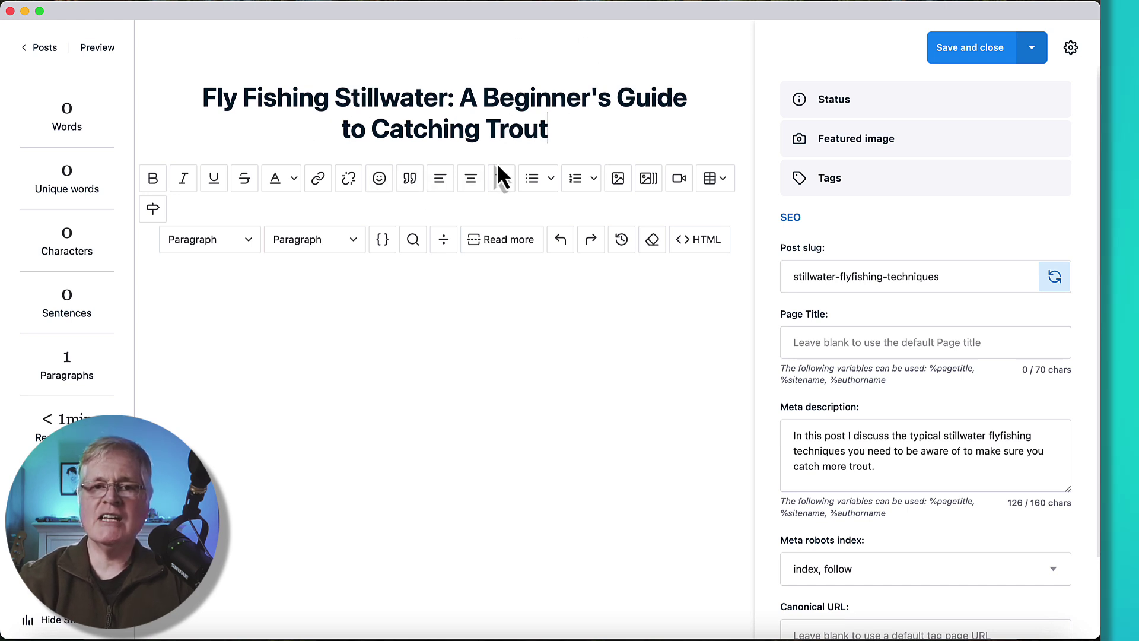
click(379, 283)
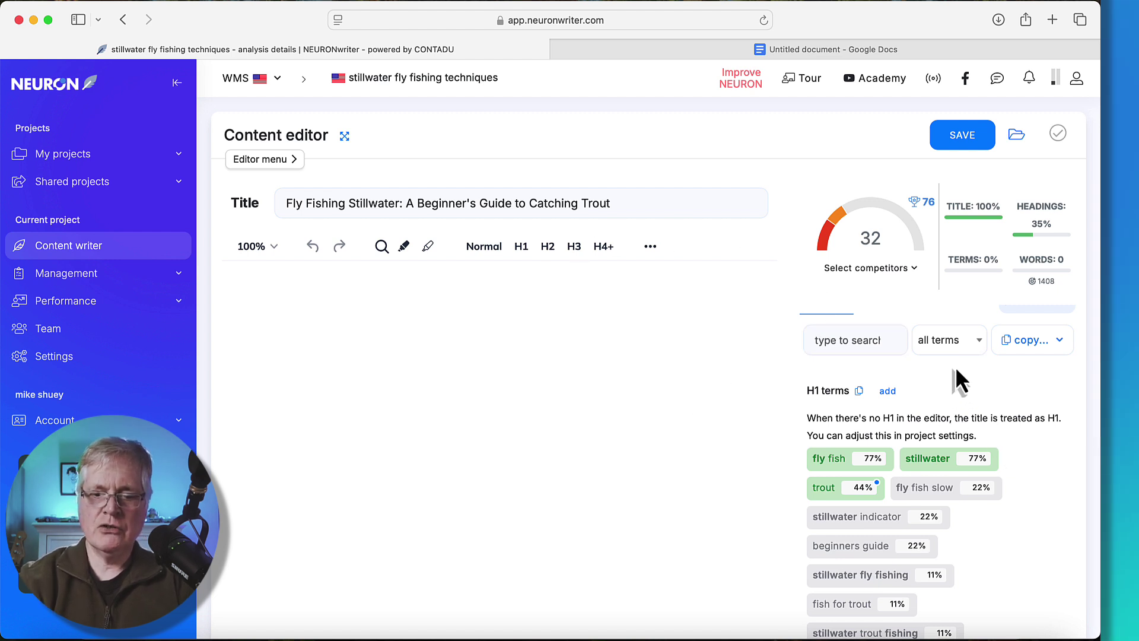
Step: Copy the list of visible Article body terms from the term suggestions panel
scroll(965, 403, down, 2)
scroll(890, 365, up, 3)
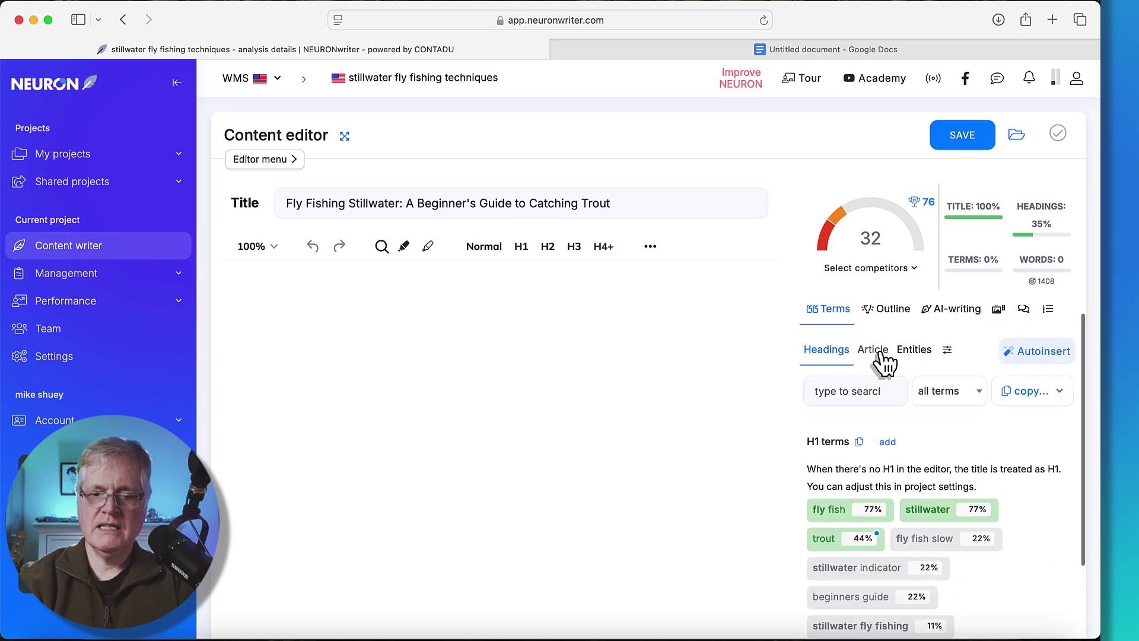
click(872, 350)
scroll(973, 533, down, 10)
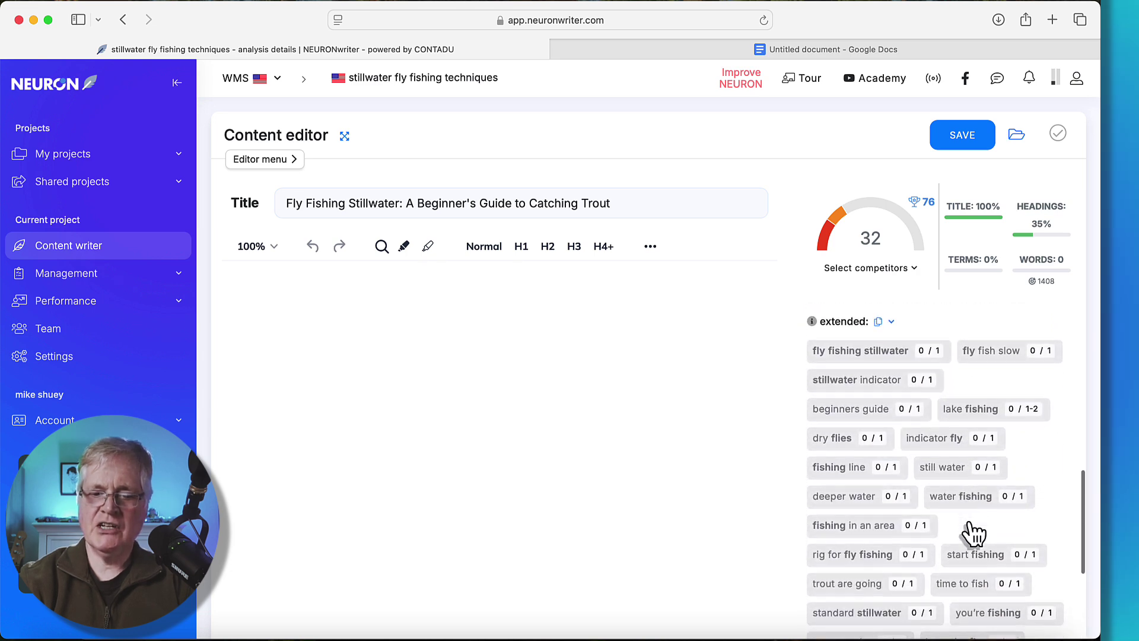
scroll(973, 530, up, 5)
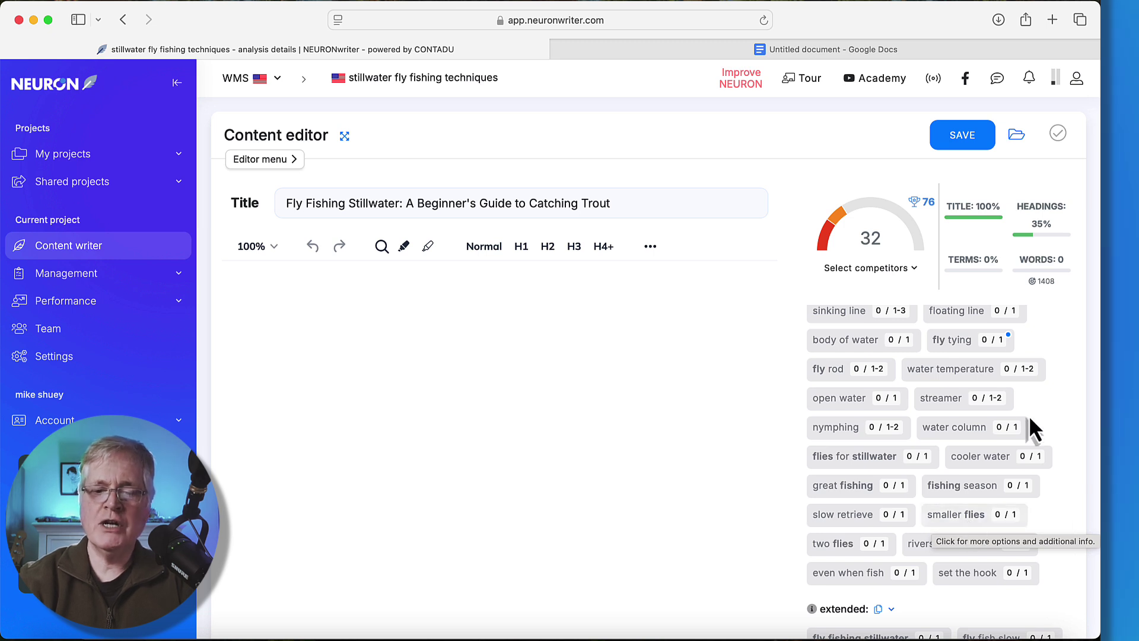
scroll(991, 465, up, 10)
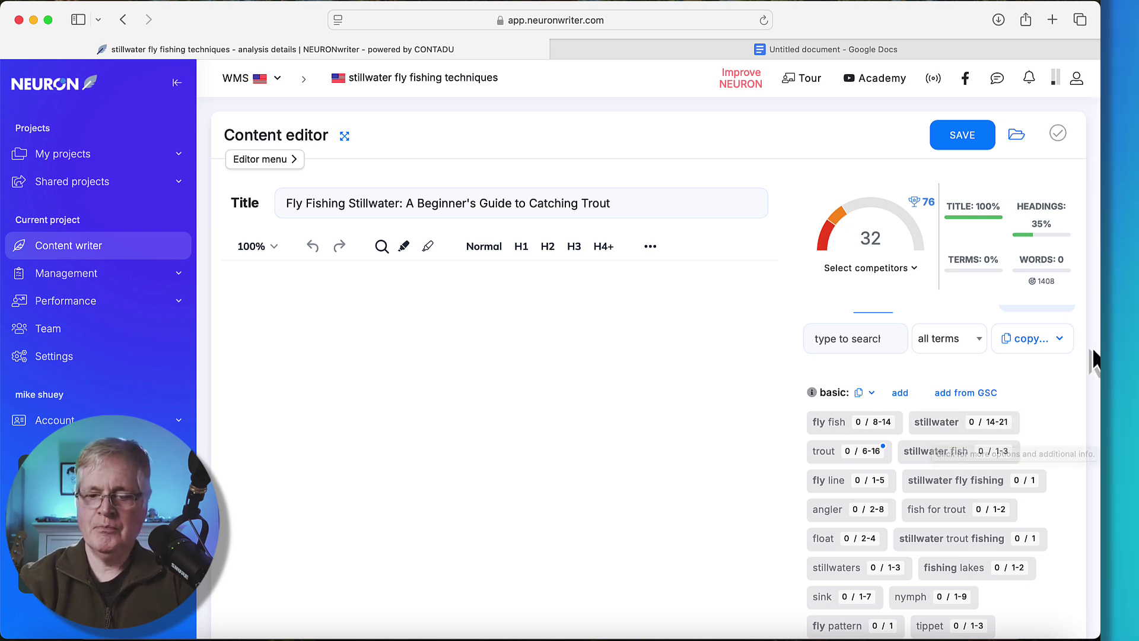
click(1045, 355)
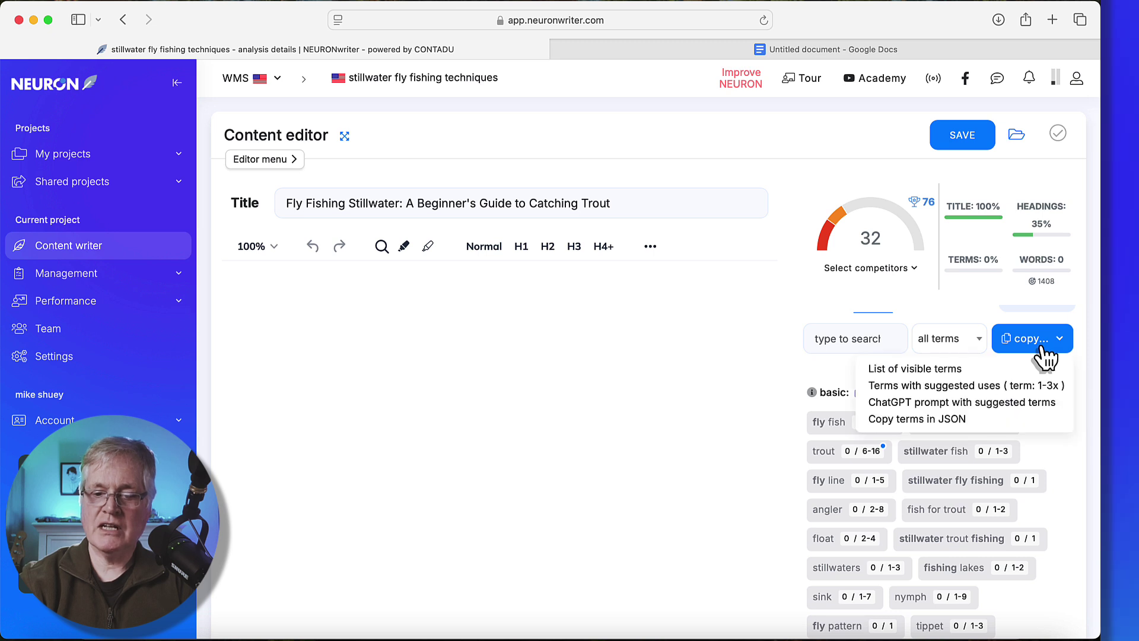
click(961, 370)
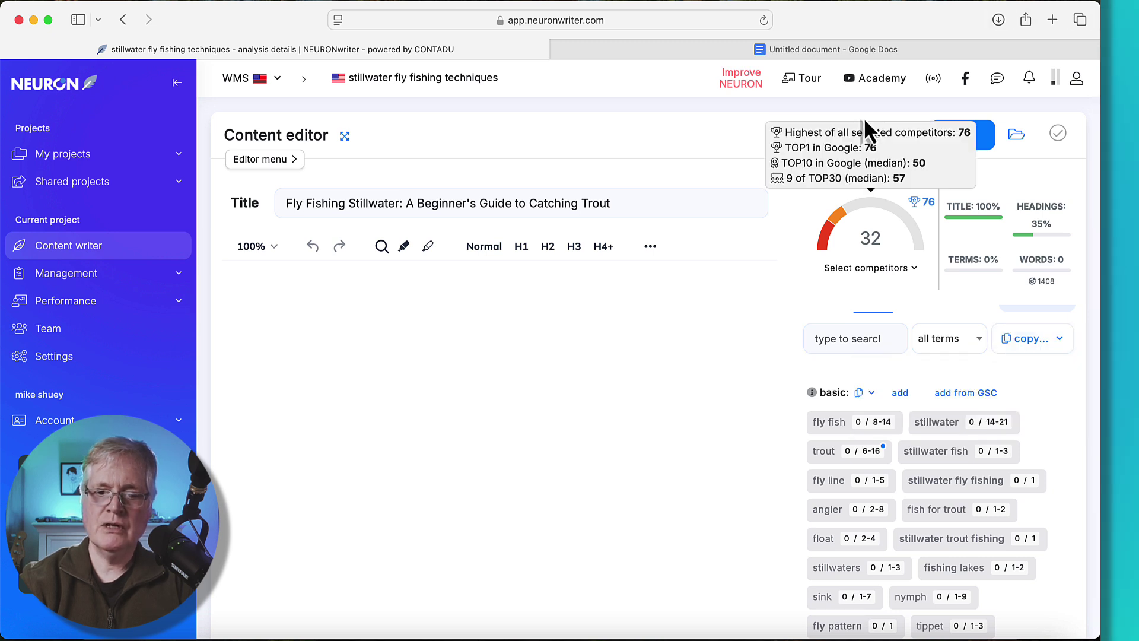
Step: Paste the term list into the blank Google Doc and delete the EXTENDED TEXT TERMS label
click(849, 52)
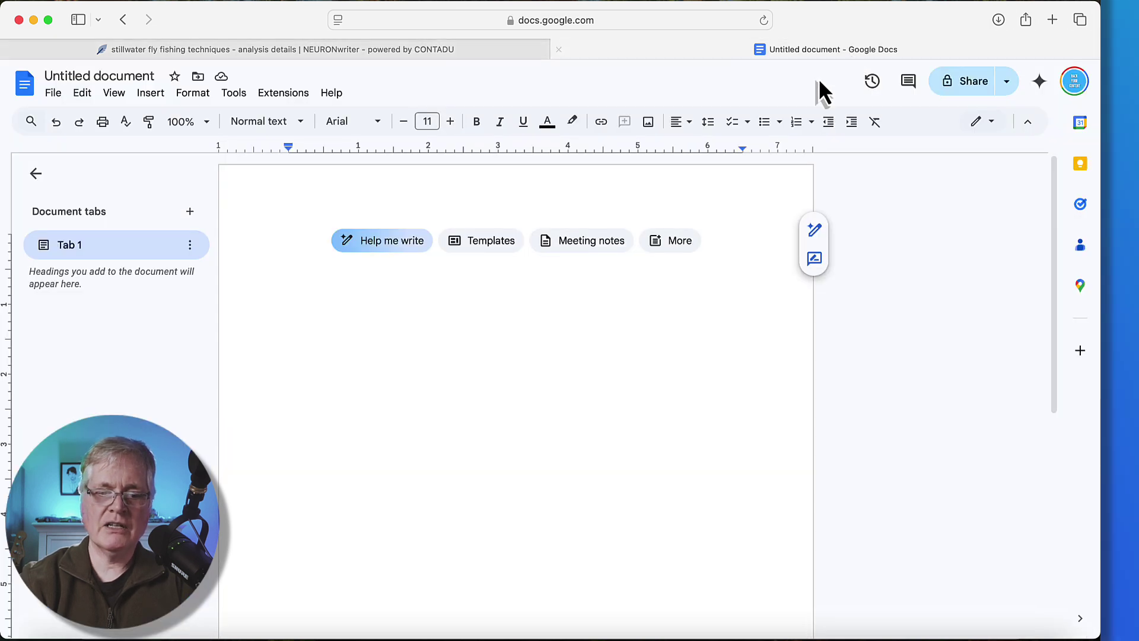
key(super+v)
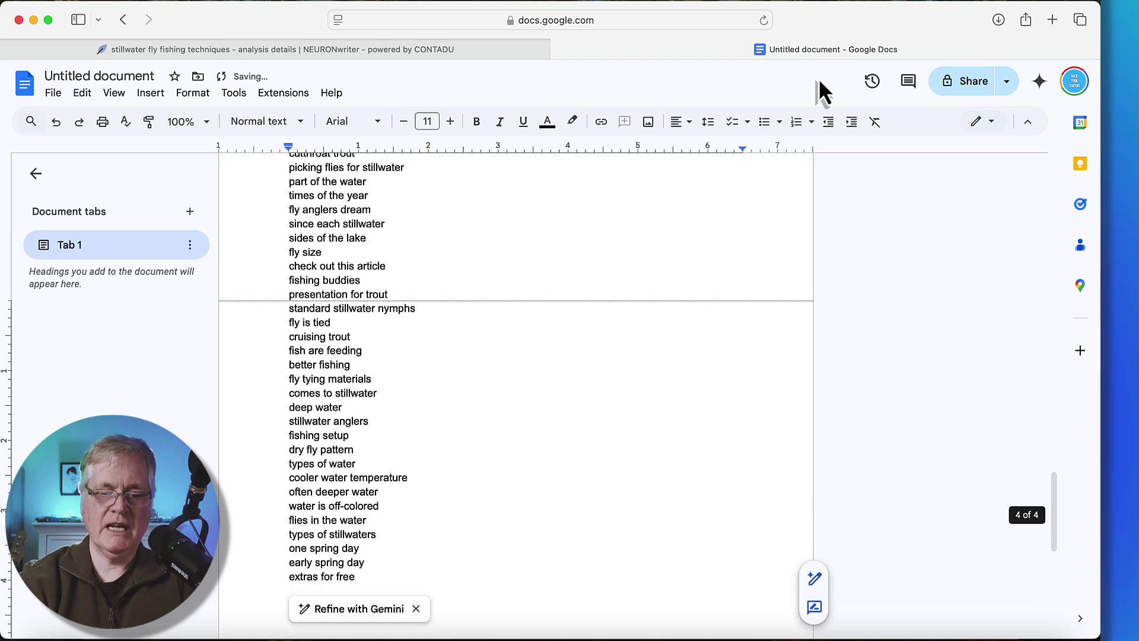
scroll(473, 323, up, 10)
scroll(473, 323, up, 5)
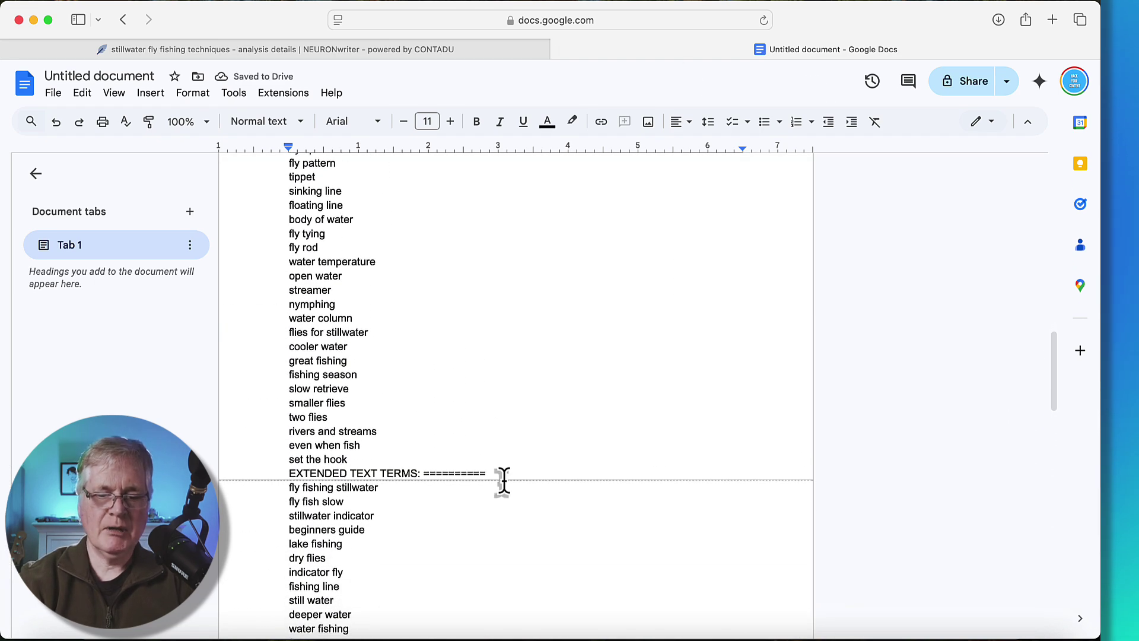
drag(493, 475, 289, 474)
key(BackSpace)
key(BackSpace)
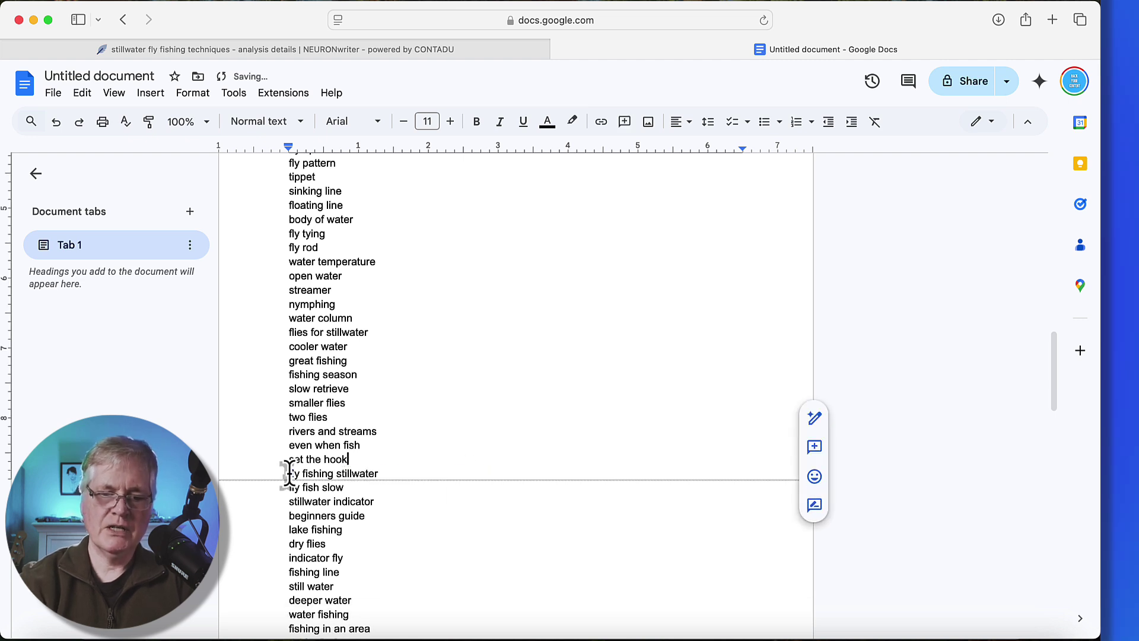
Step: Delete the title and header term sections and select the remaining term list
scroll(289, 474, up, 4)
scroll(289, 473, up, 5)
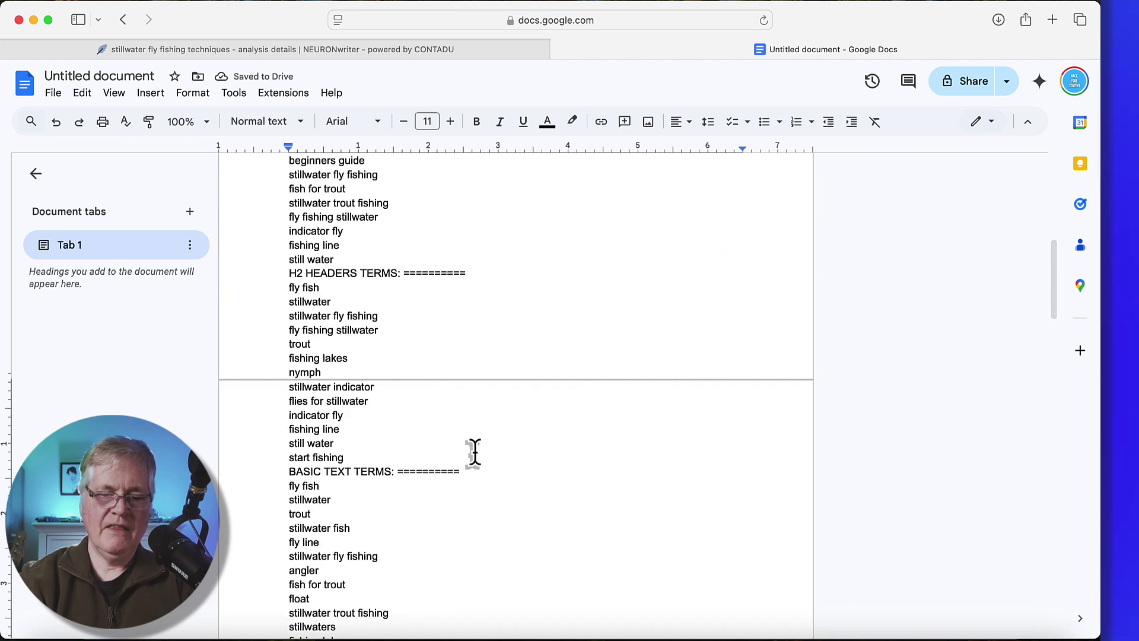
drag(470, 471, 303, 123)
key(BackSpace)
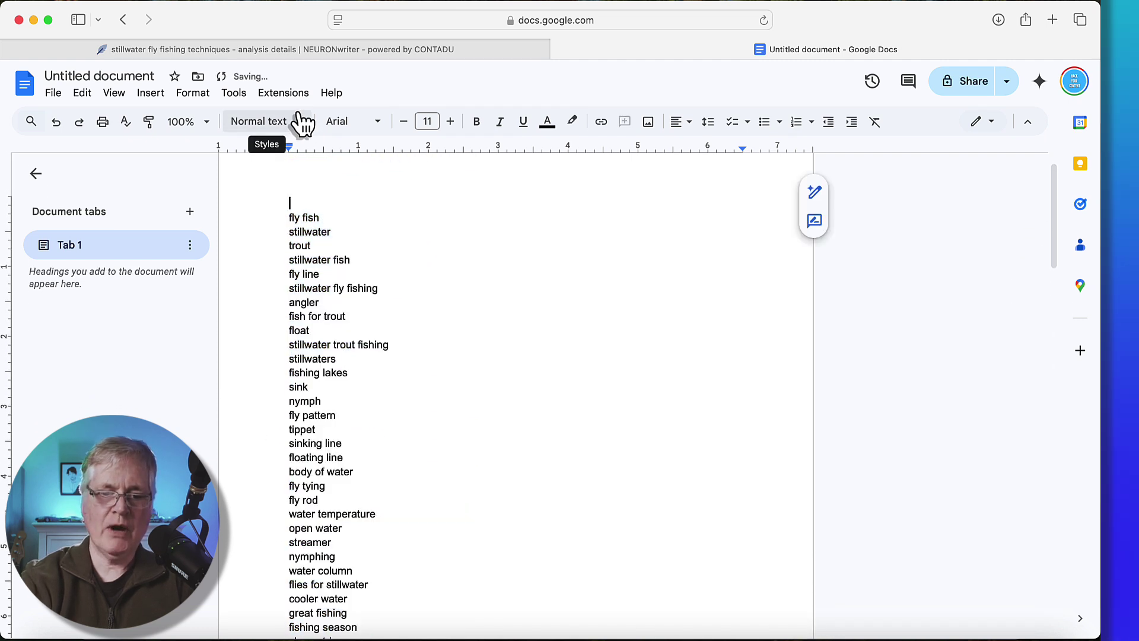
click(285, 218)
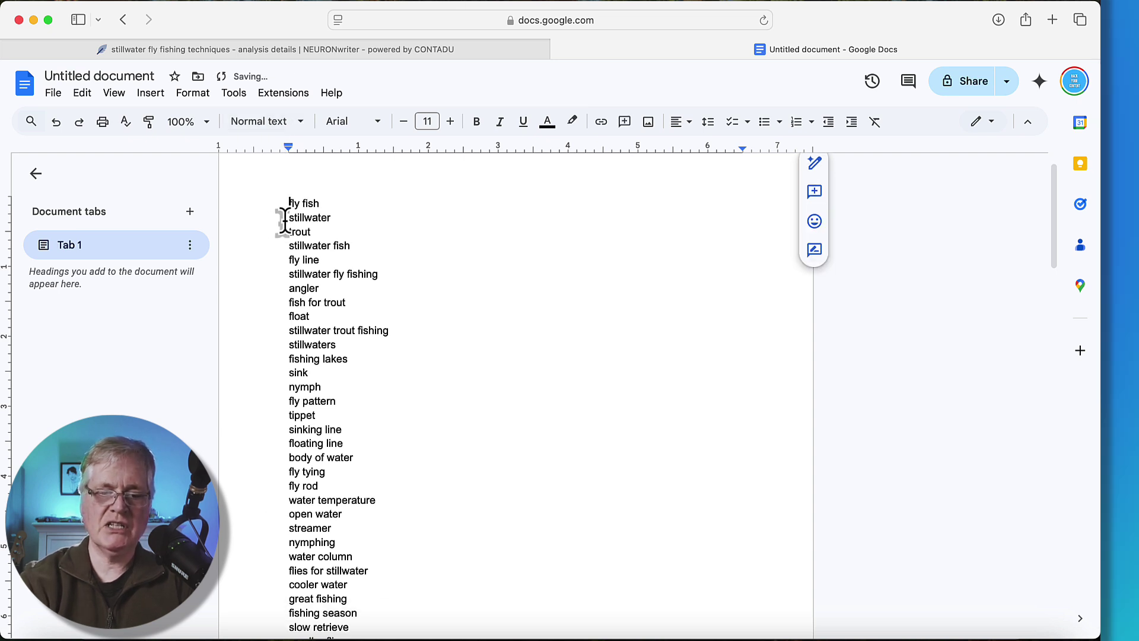
key(super+a)
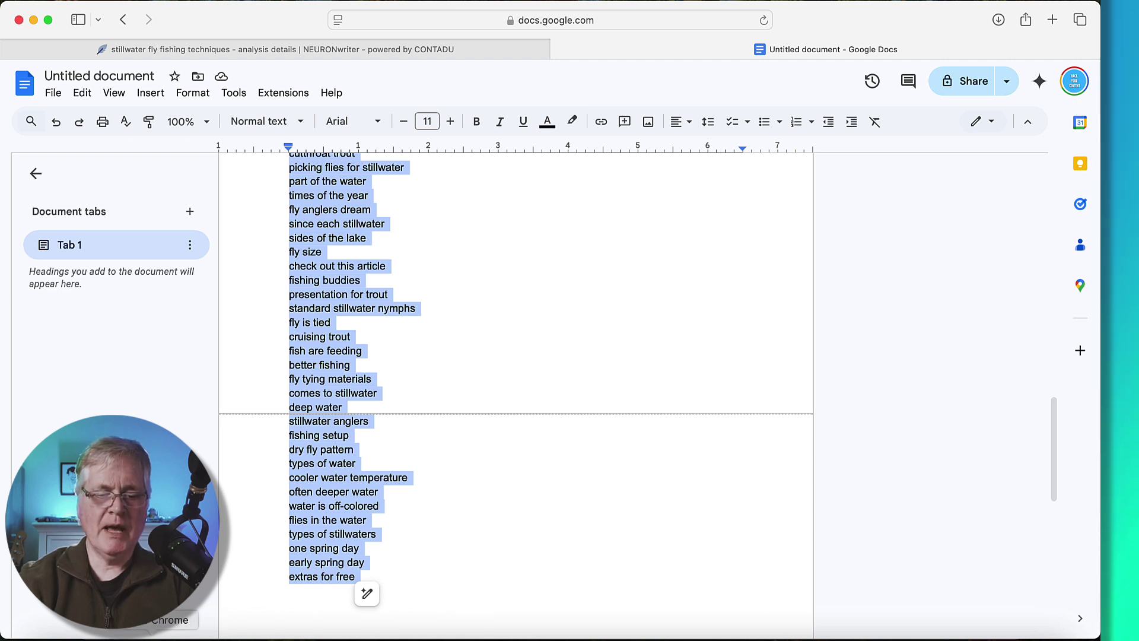
click(171, 635)
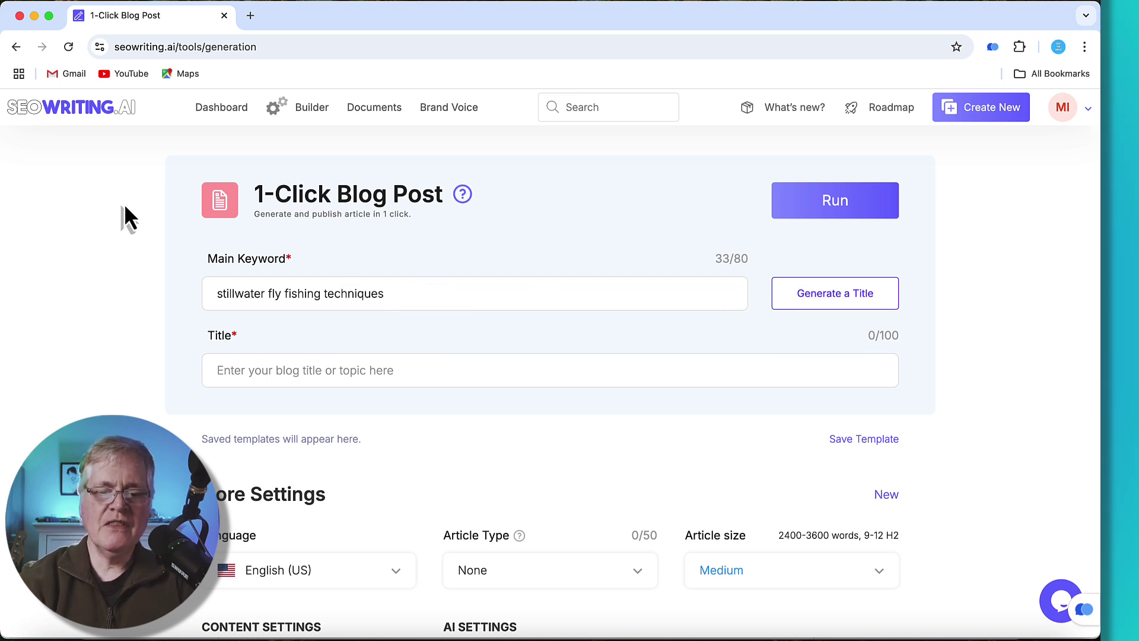
Step: Paste the keyword list into 'Keywords to include in the text', filling 100 terms like fly fish and trout
scroll(607, 358, down, 10)
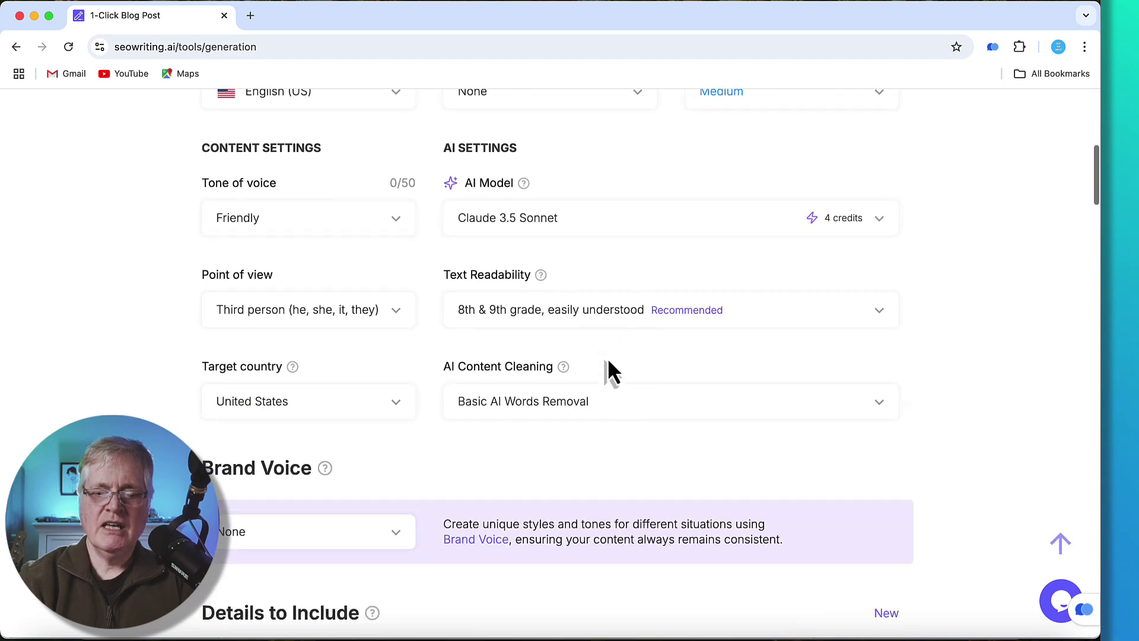
scroll(607, 361, down, 13)
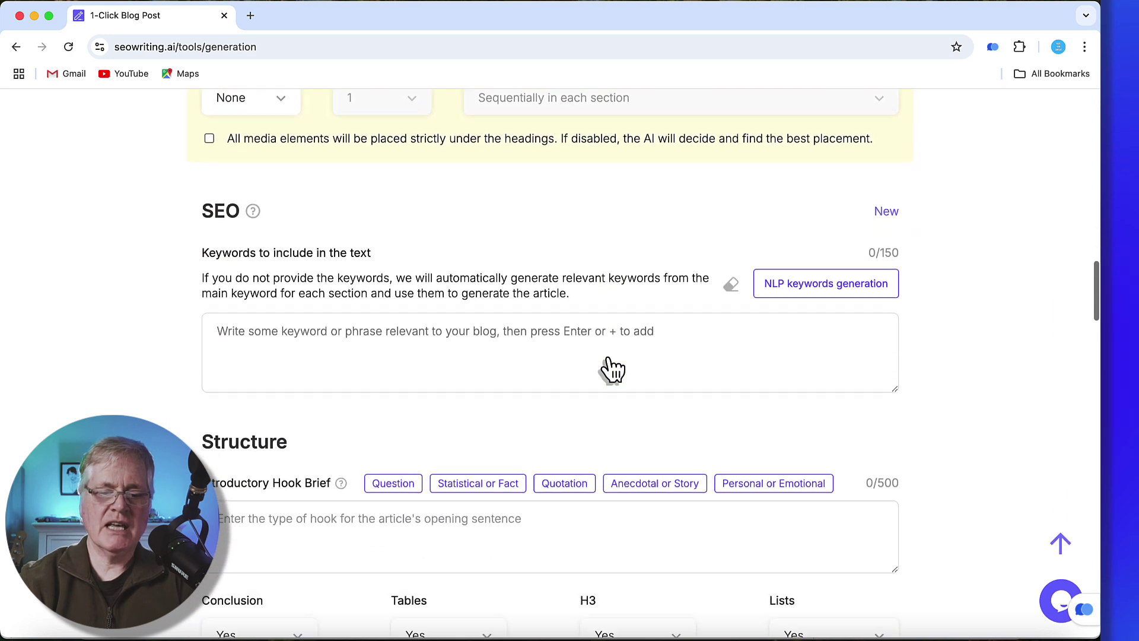
click(621, 263)
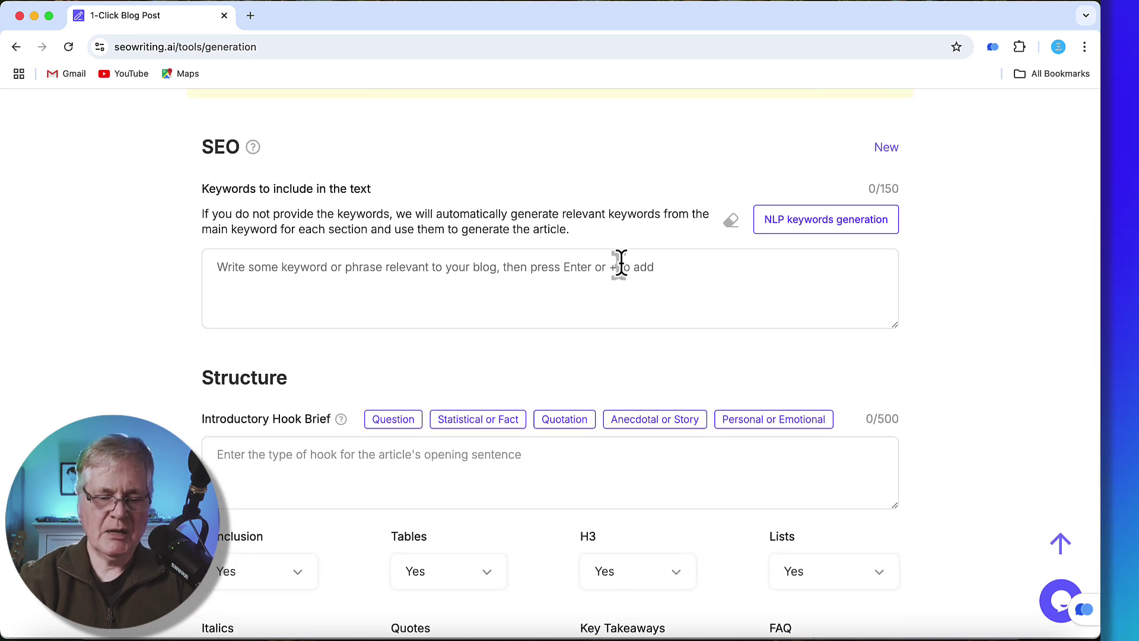
key(super+v)
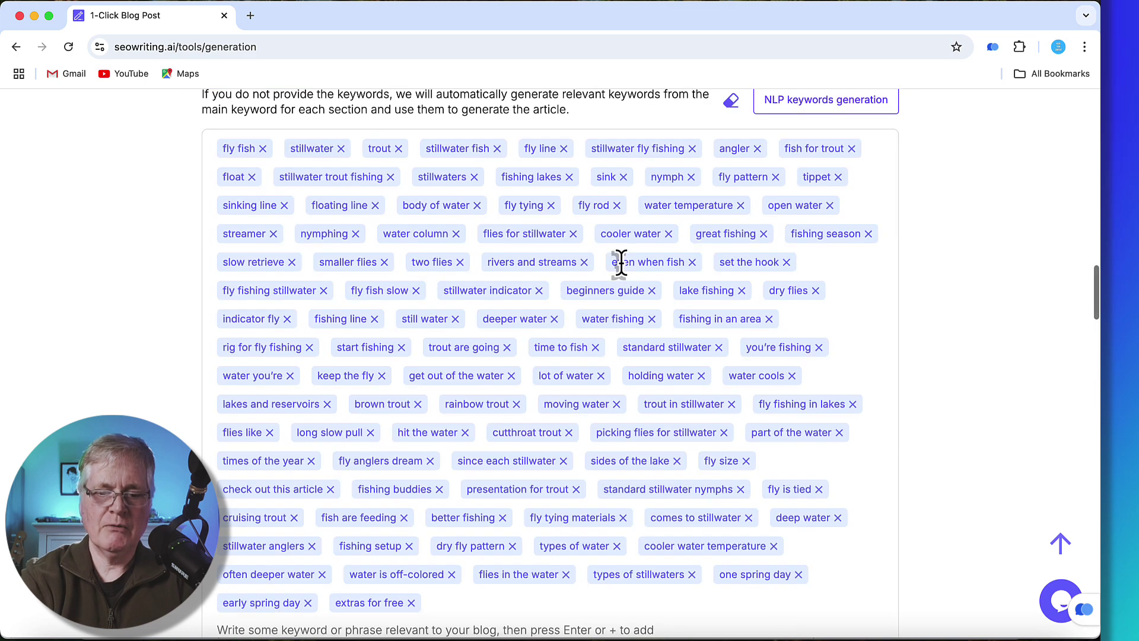
scroll(634, 320, up, 5)
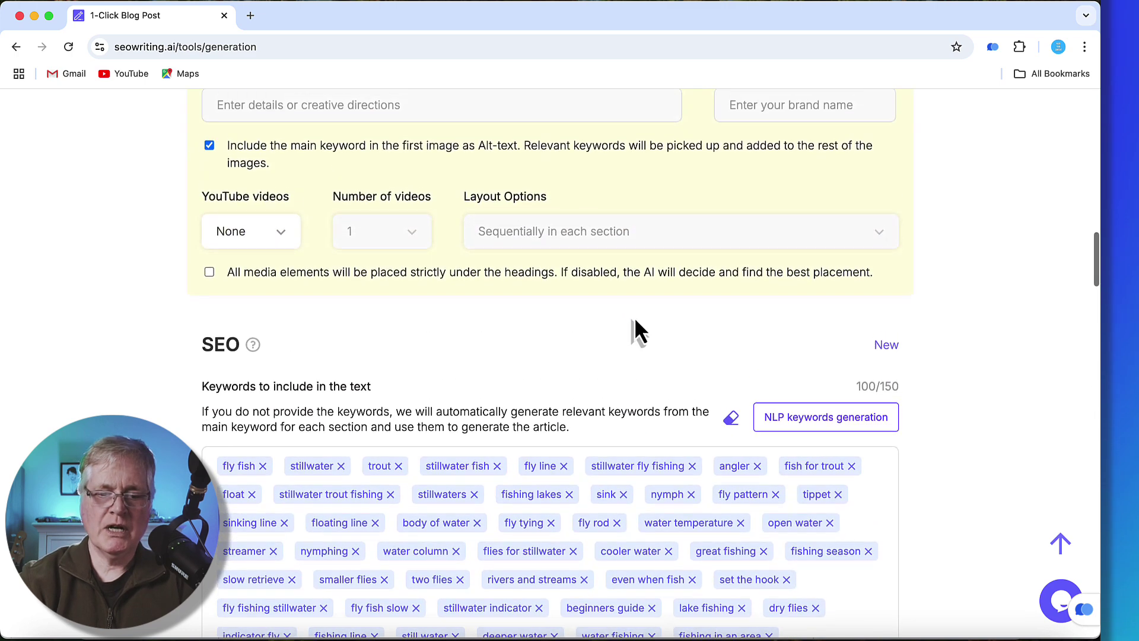
scroll(634, 317, up, 2)
scroll(635, 316, down, 7)
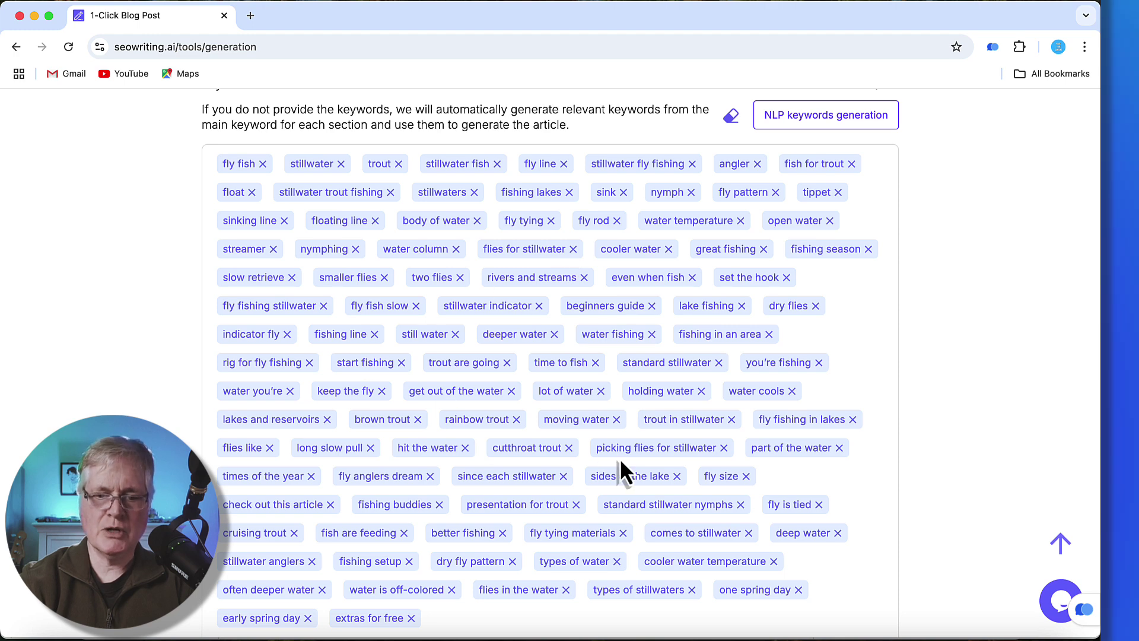
scroll(573, 409, down, 3)
Step: Paste 'Fly Fishing Stillwater: A Beginner's Guide to Catching Trout' into the Title field
key(Return)
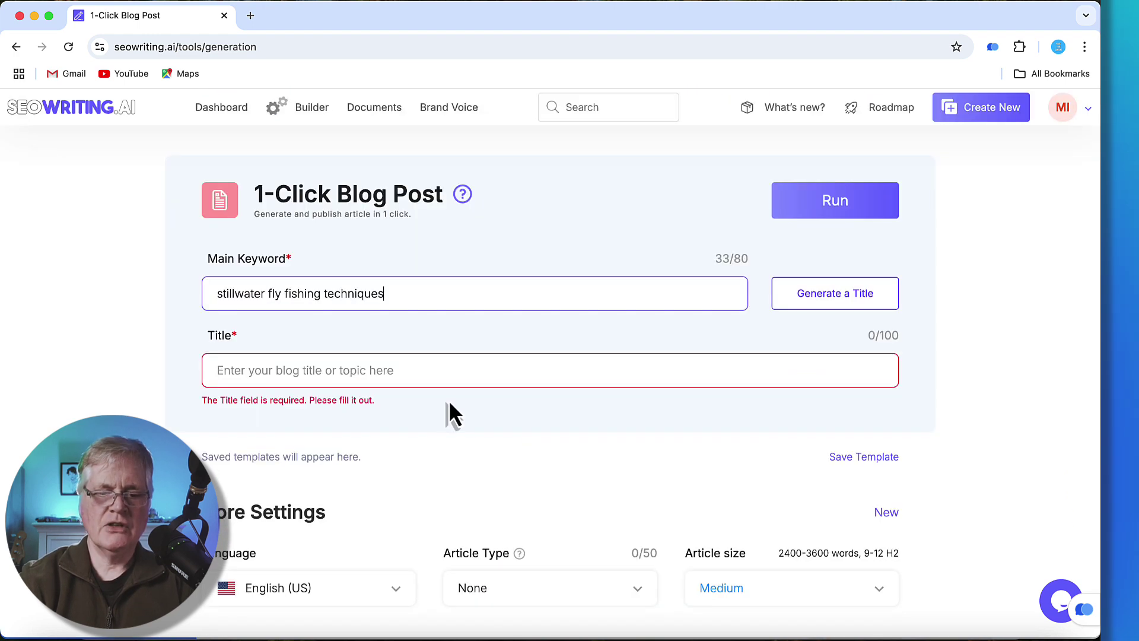
click(380, 366)
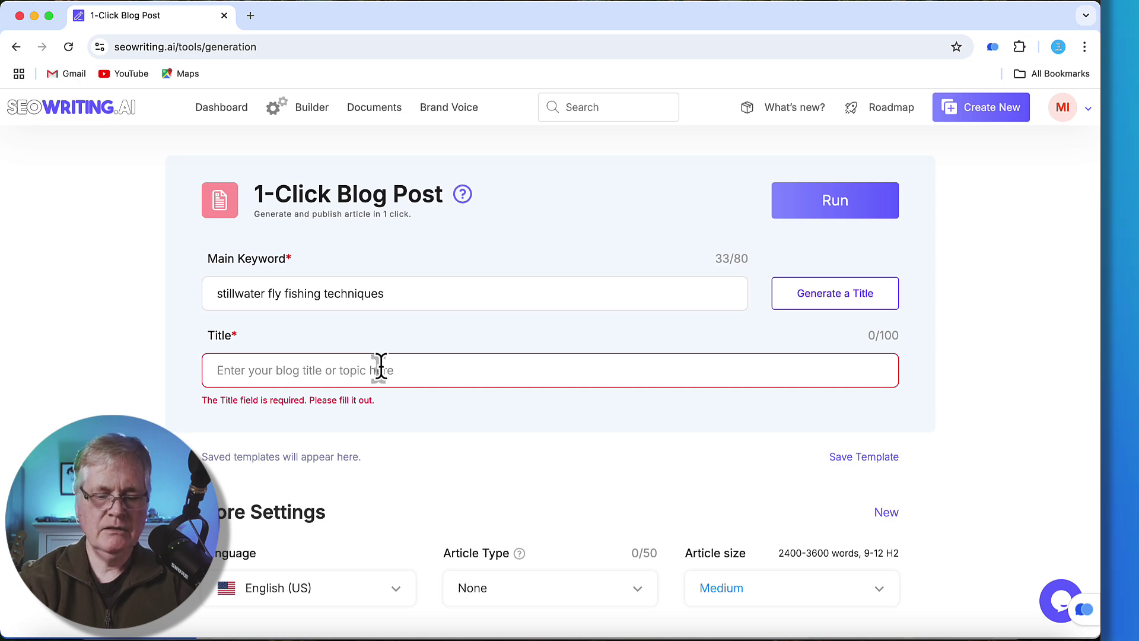
text(Fly Fishing Stillwater: A Beginner's Guide to Catching Trout)
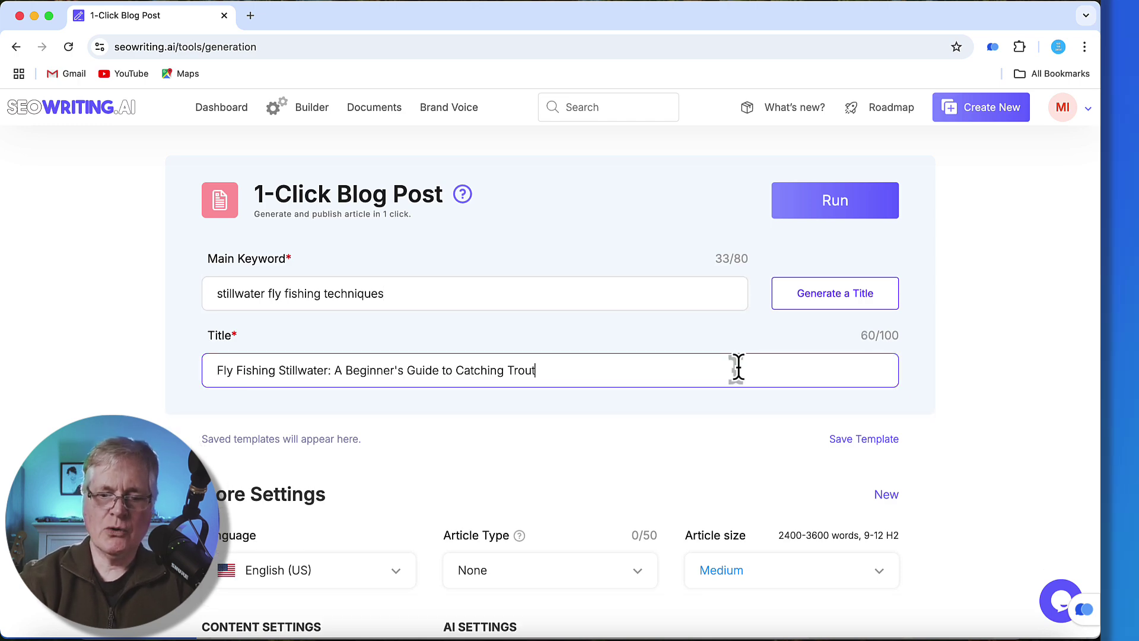
Step: Generate a 25-heading outline automatically with Magic bag in the Outline Editor
scroll(822, 409, down, 10)
scroll(821, 405, down, 4)
scroll(822, 403, down, 5)
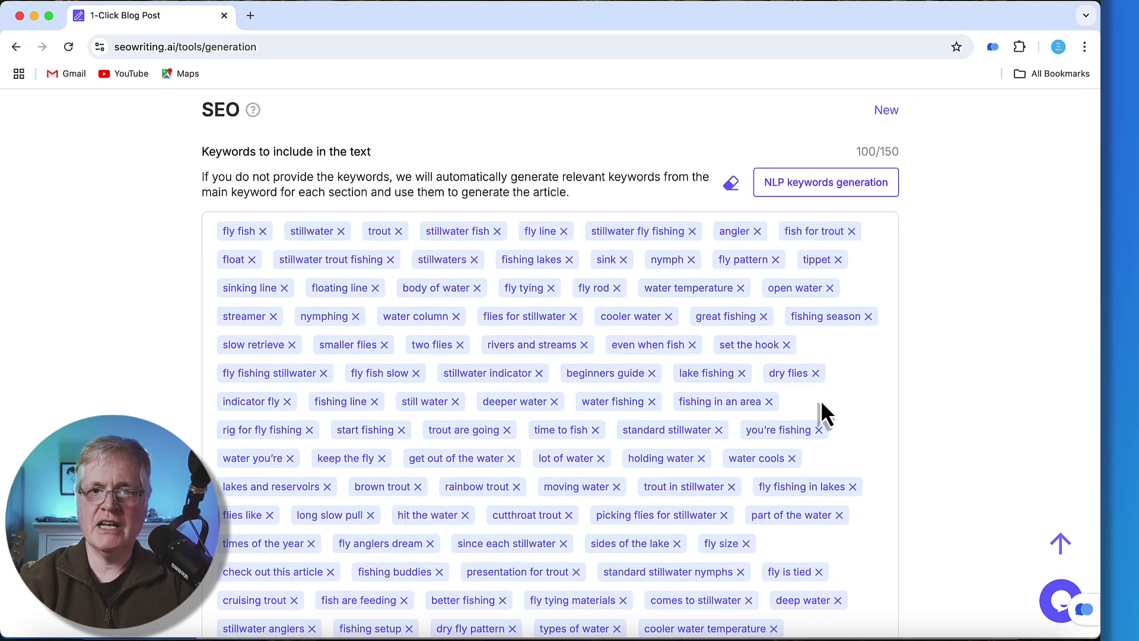
scroll(822, 413, down, 4)
scroll(822, 404, down, 18)
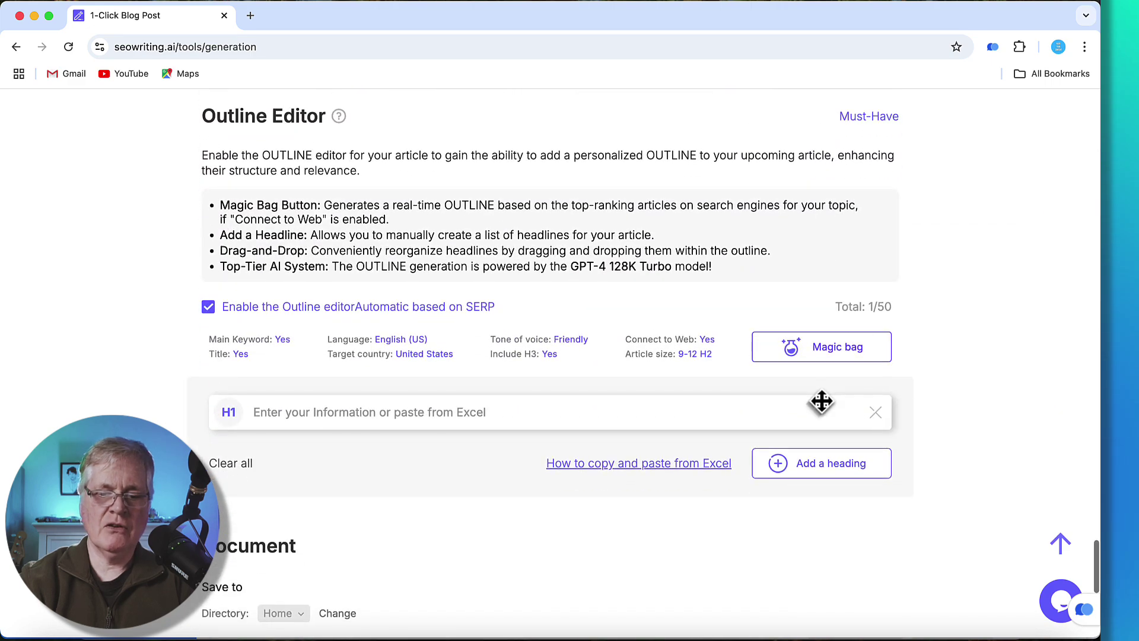
click(833, 349)
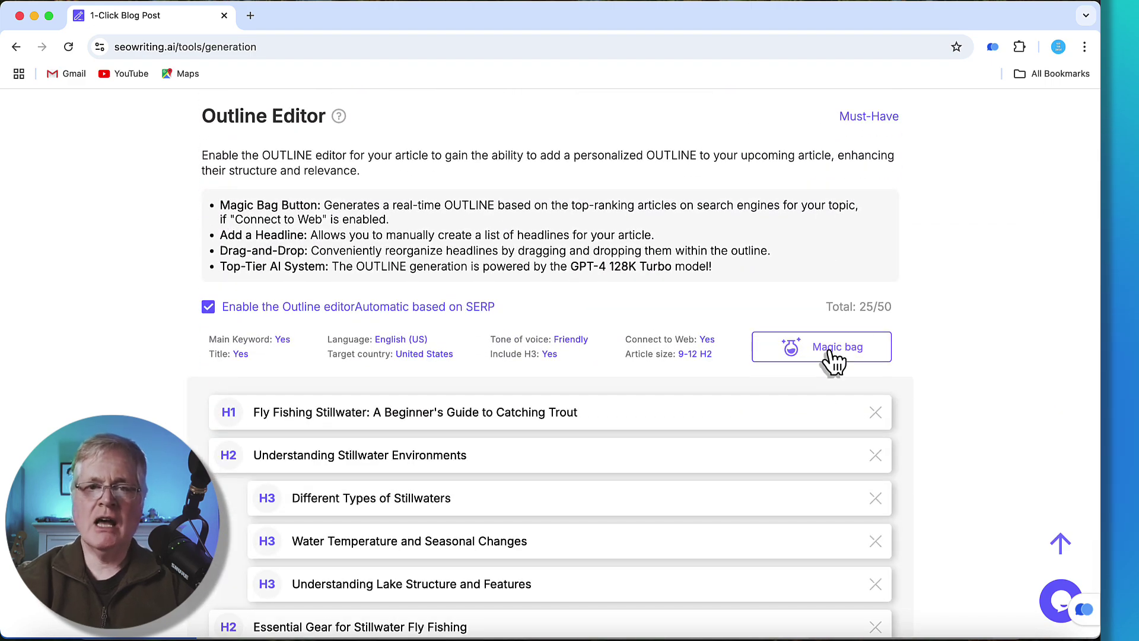
scroll(827, 350, up, 10)
scroll(827, 348, up, 20)
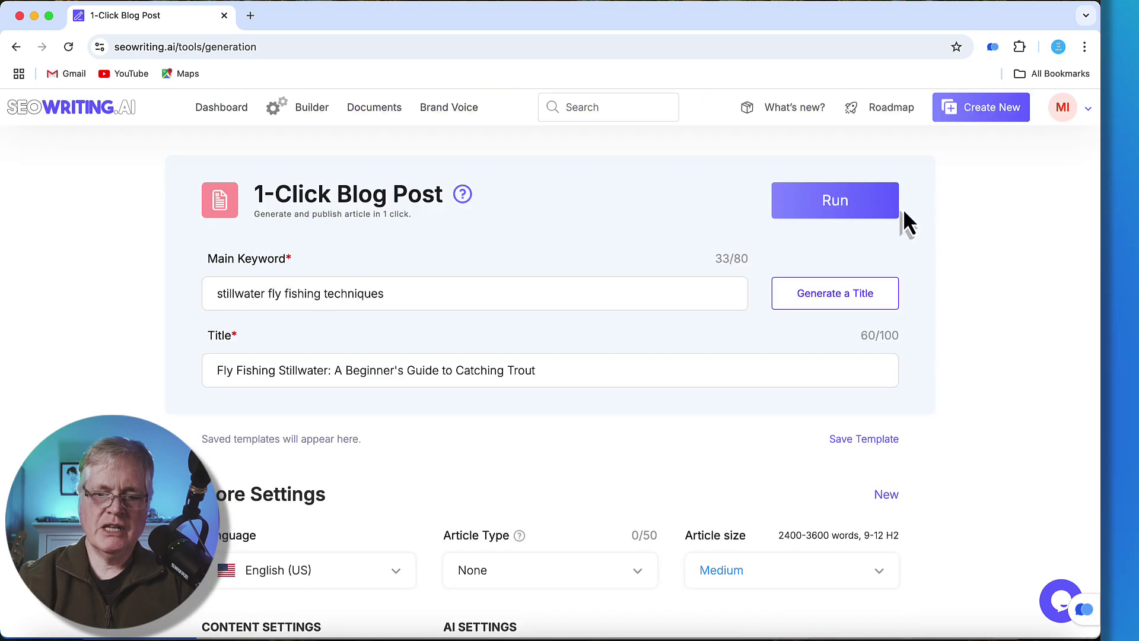
Step: Run the 1-Click Blog Post generation to produce the 2238-word article
click(865, 208)
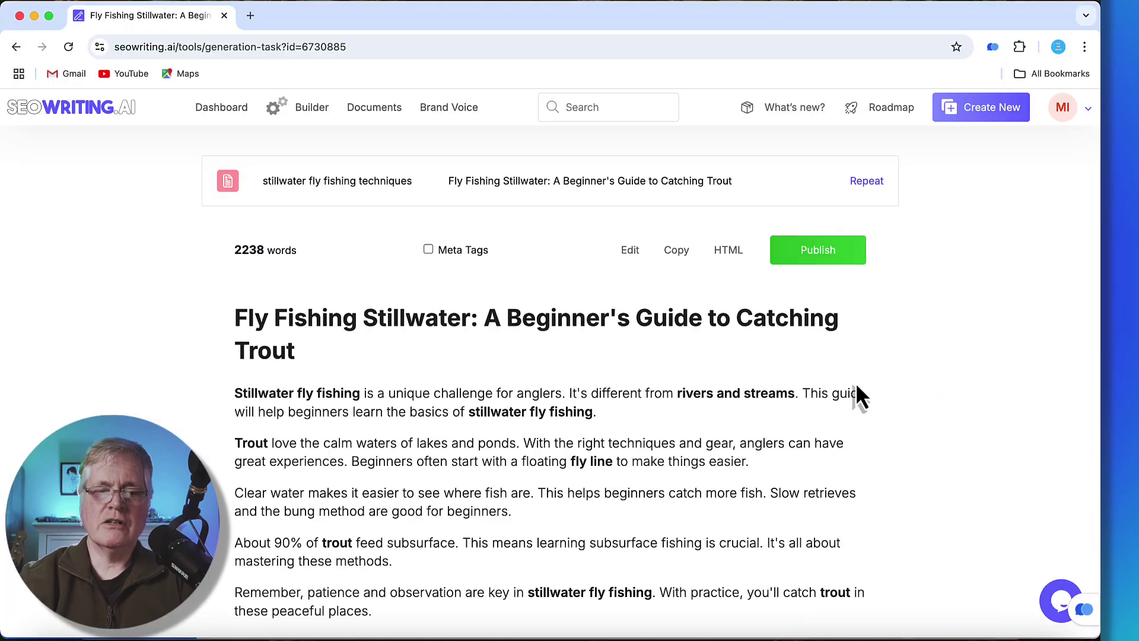
Step: Review the generated article, then switch to the NeuronWriter content editor in Safari
scroll(700, 442, down, 3)
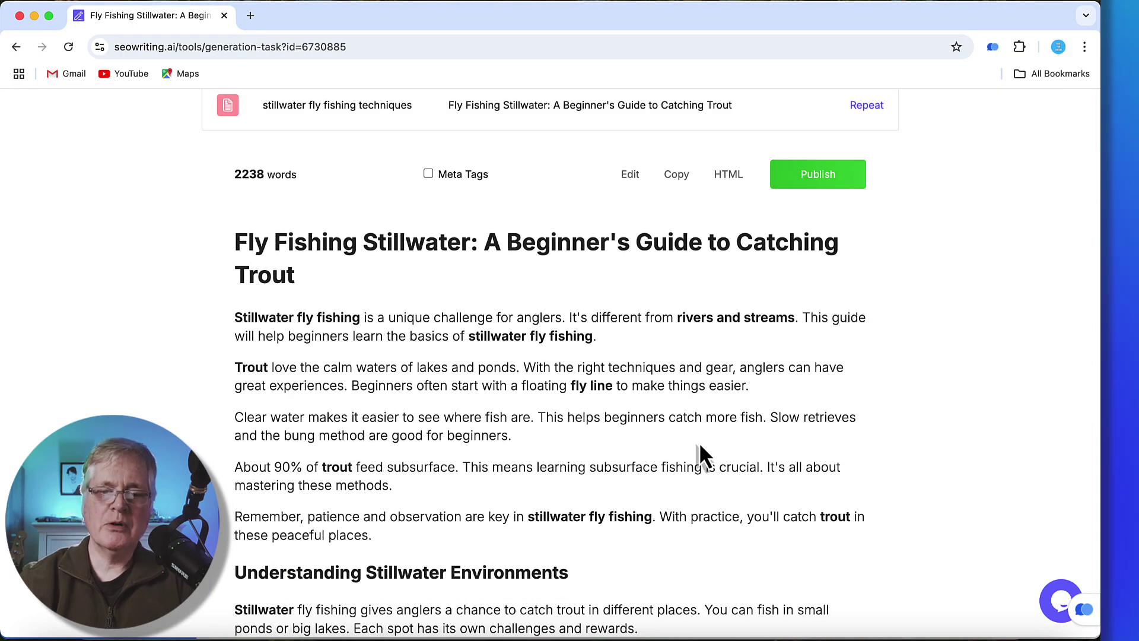
scroll(699, 403, up, 1)
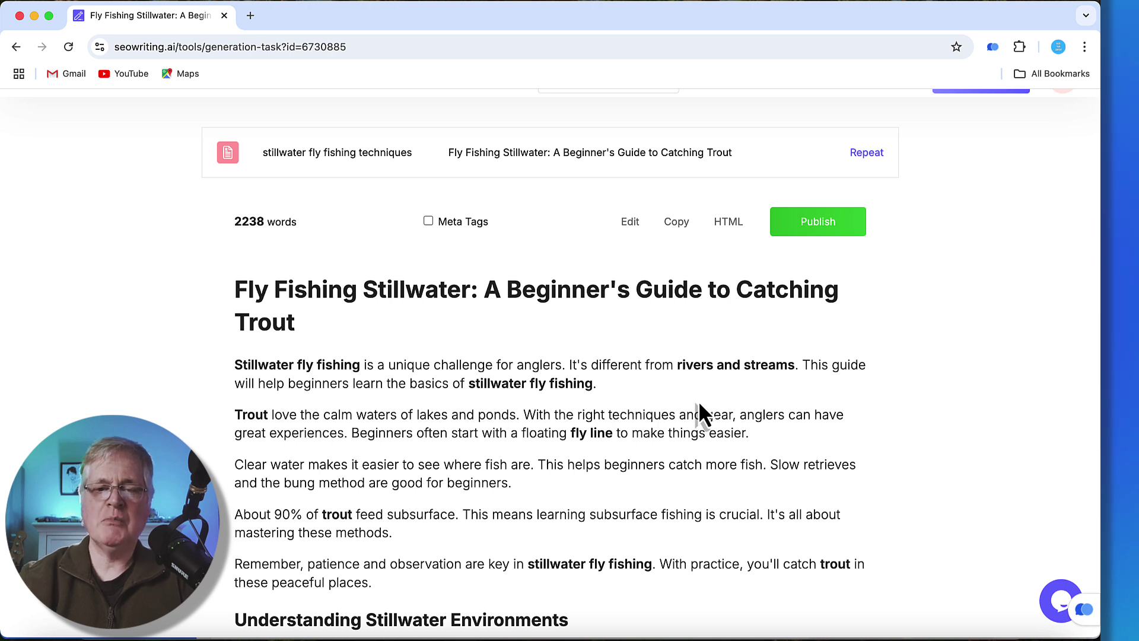
key(super+Tab)
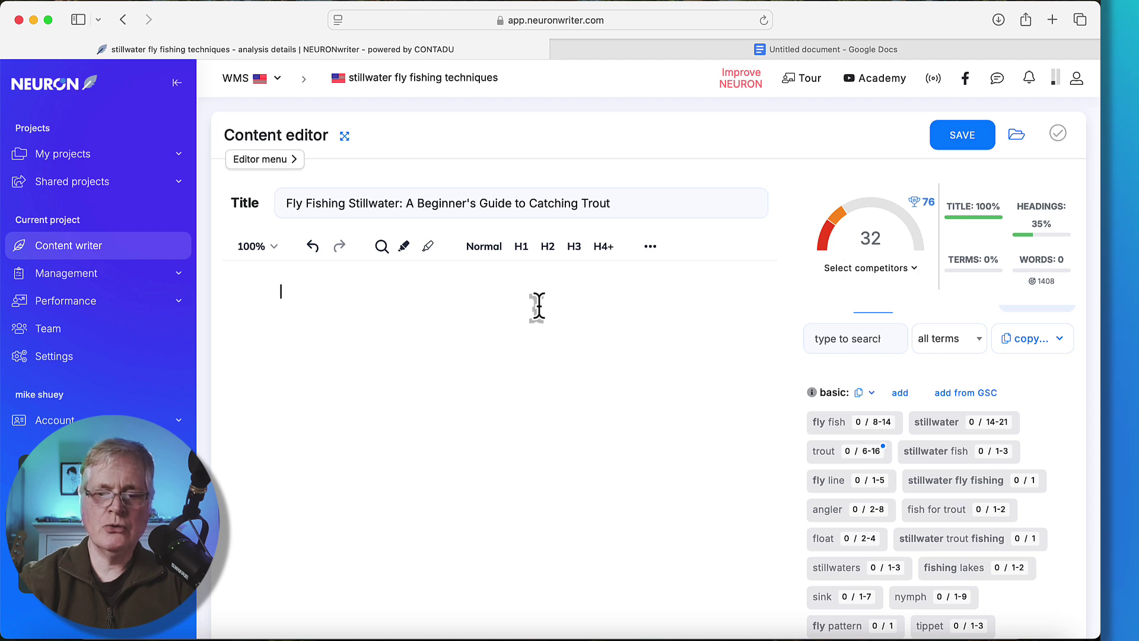
Step: Paste the generated article into the editor body, lifting the score to 68 with 2173 words
mouse_move(929, 209)
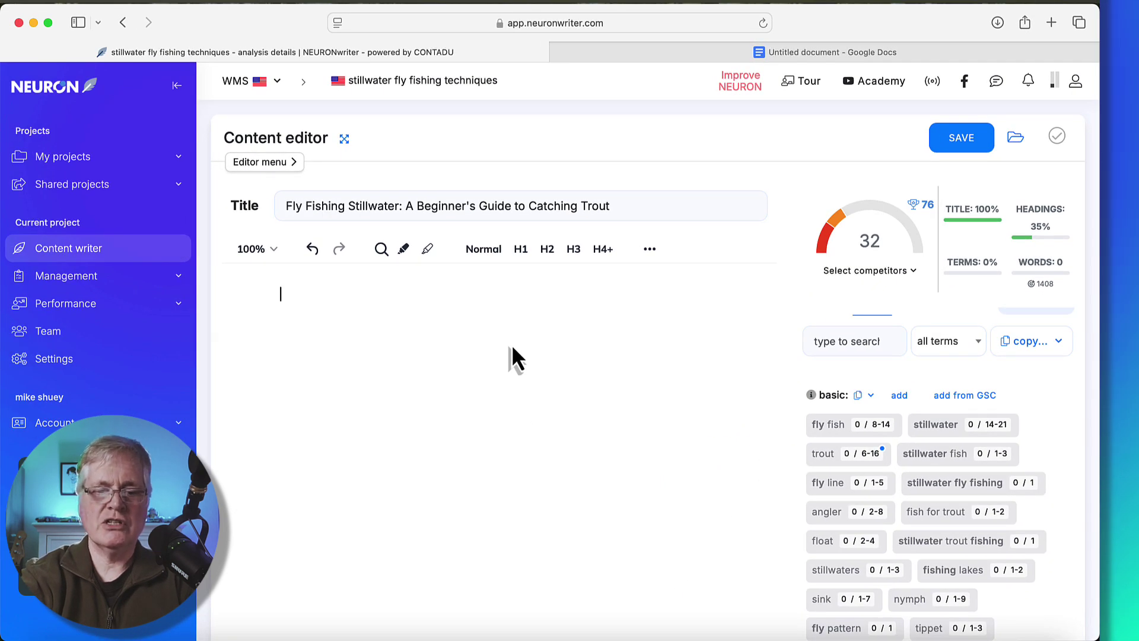
key(super+v)
Step: Delete the duplicate H1 title line at the top, leaving 2164 words
scroll(510, 344, down, 5)
scroll(510, 344, up, 20)
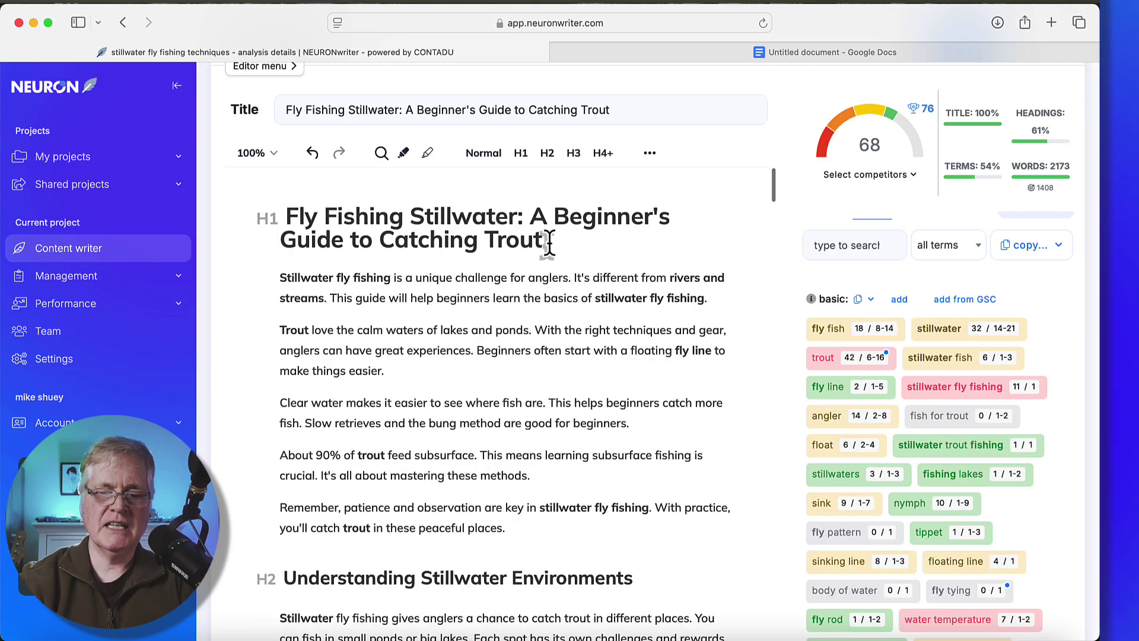
drag(543, 241, 272, 216)
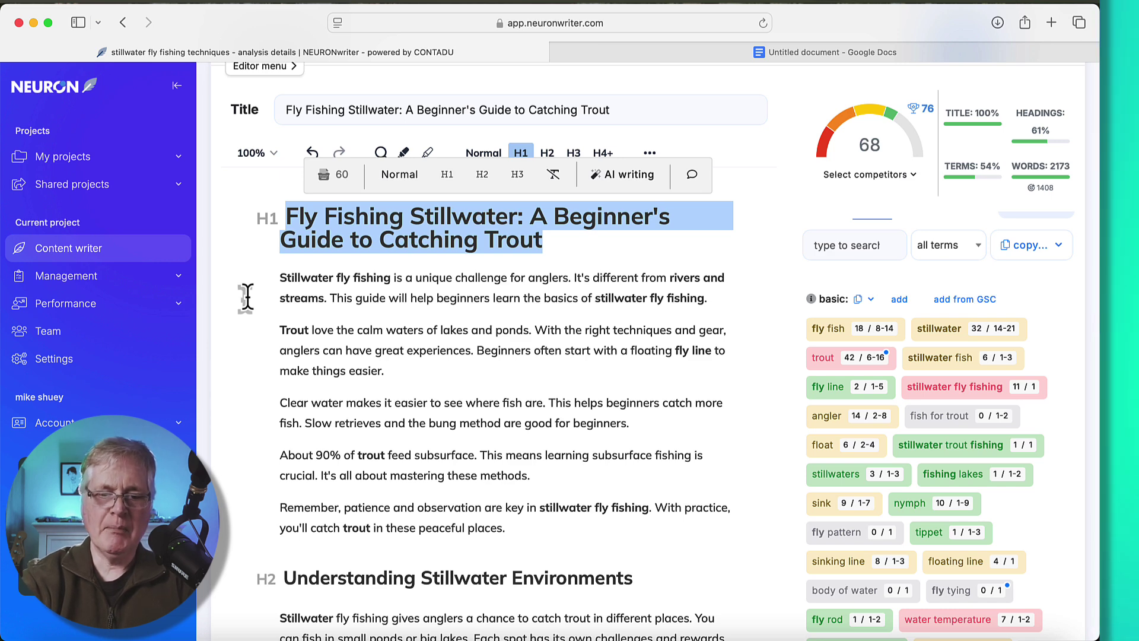
key(BackSpace)
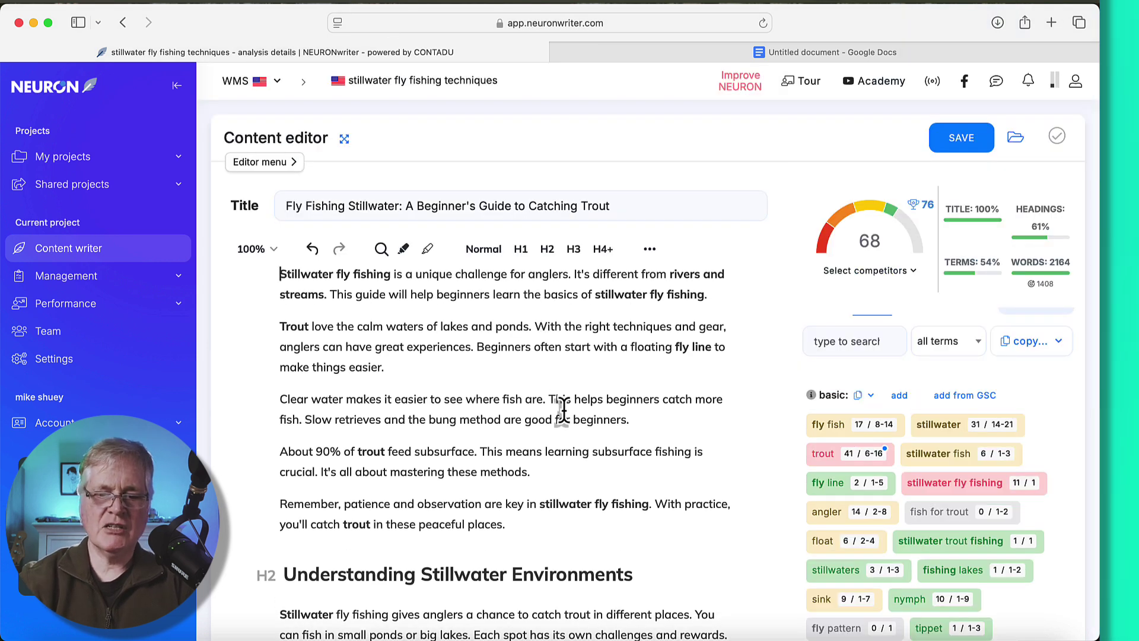
Step: Scroll through the Article terms suggestions to review coverage at score 68 against the 76 target
scroll(562, 410, down, 2)
scroll(700, 356, up, 3)
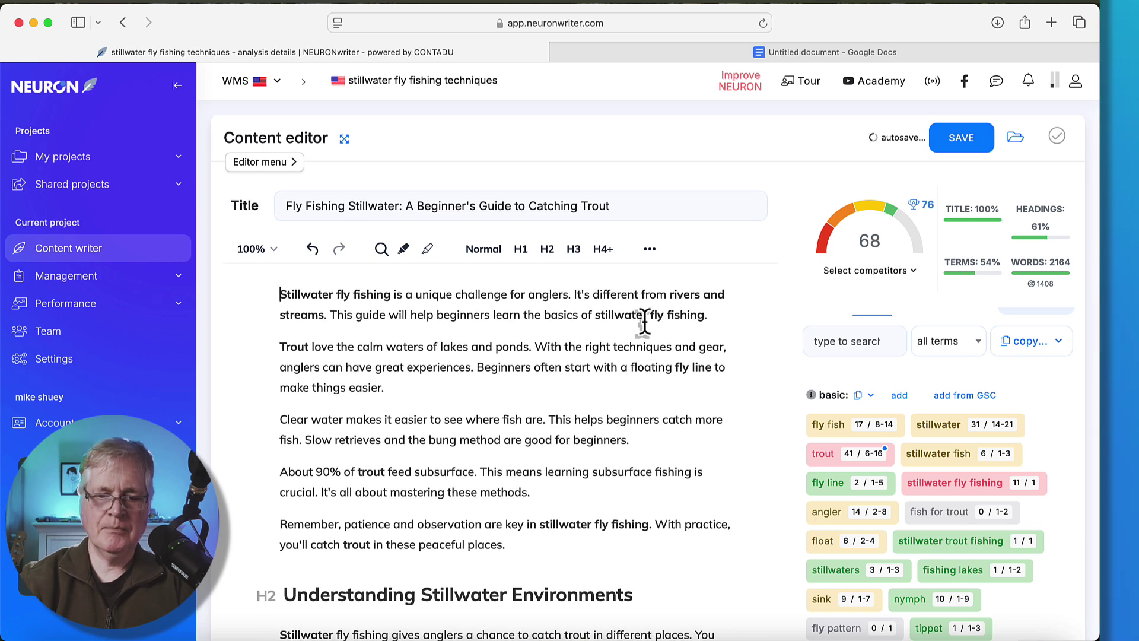
scroll(555, 371, down, 1)
scroll(555, 379, up, 1)
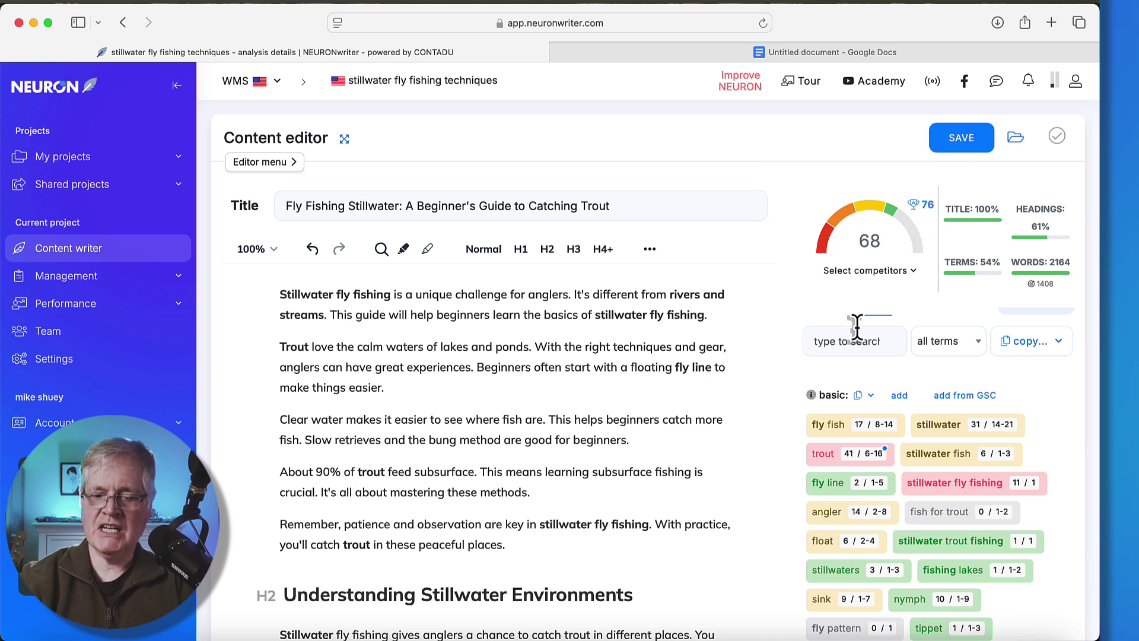
scroll(943, 356, down, 3)
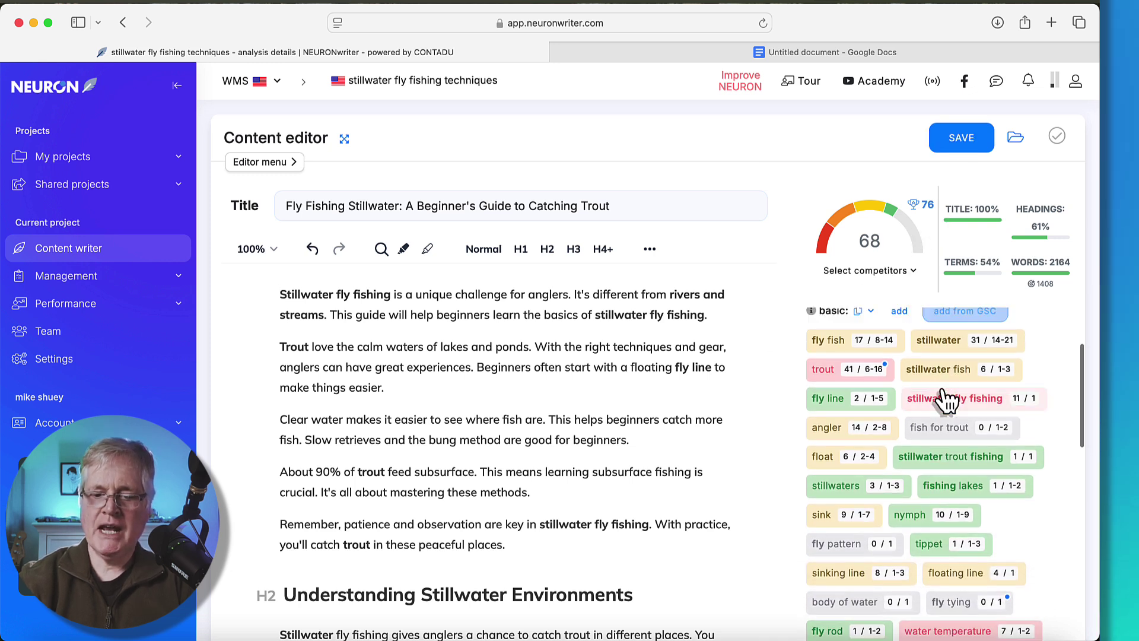
scroll(946, 400, up, 3)
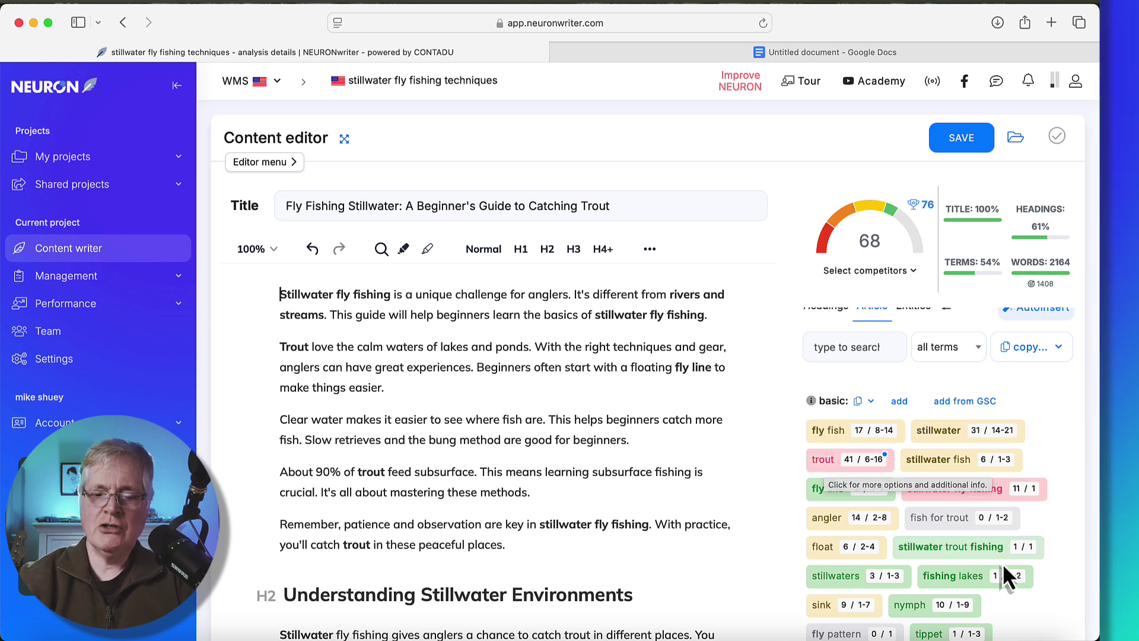
scroll(1047, 541, down, 1)
scroll(1045, 535, down, 5)
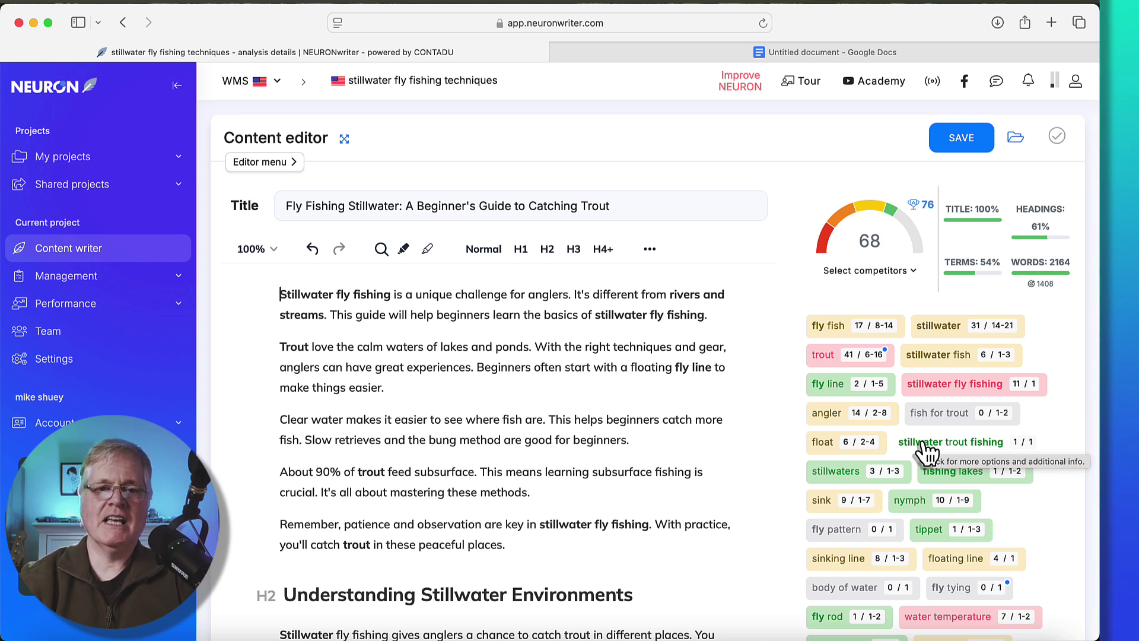
scroll(926, 452, down, 1)
scroll(926, 452, up, 3)
scroll(926, 453, down, 2)
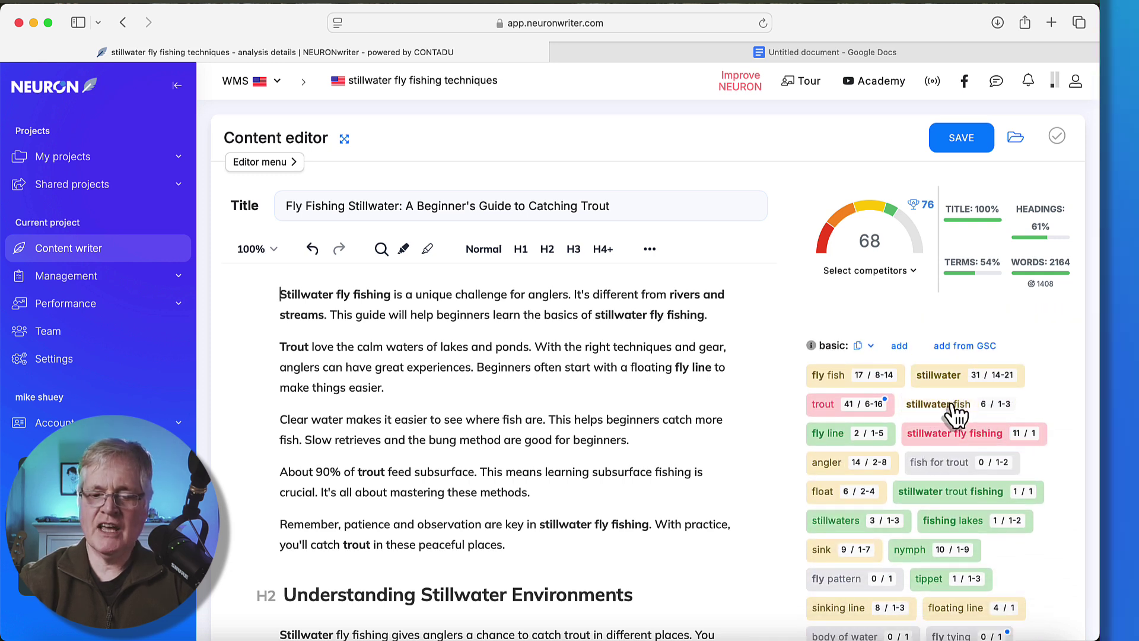
scroll(860, 497, down, 2)
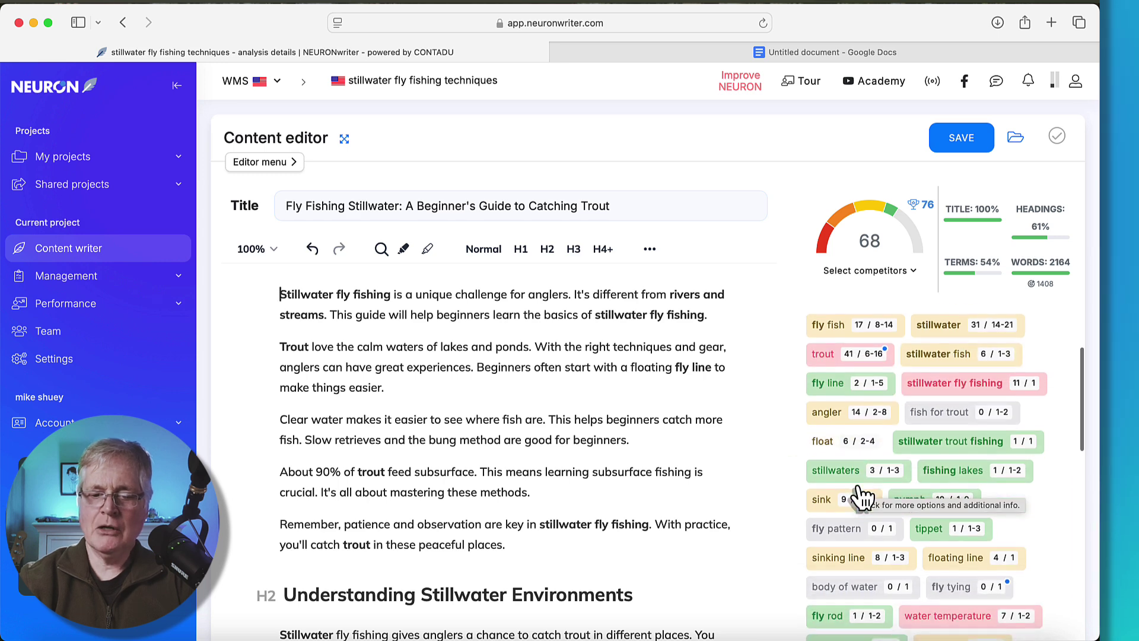
scroll(858, 487, down, 5)
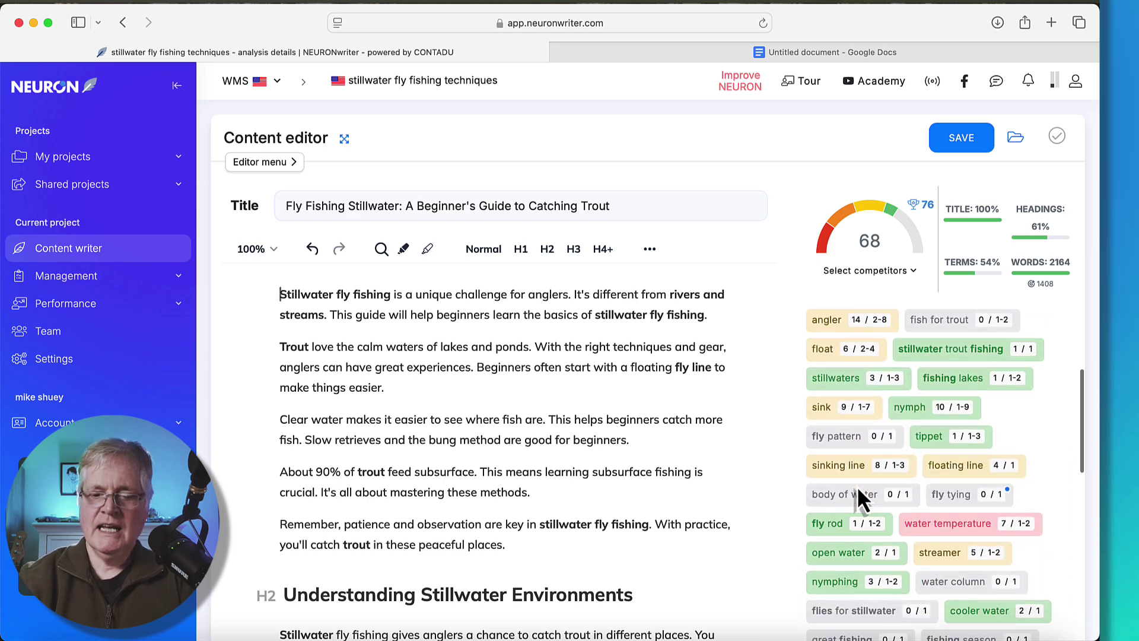
scroll(1062, 387, up, 7)
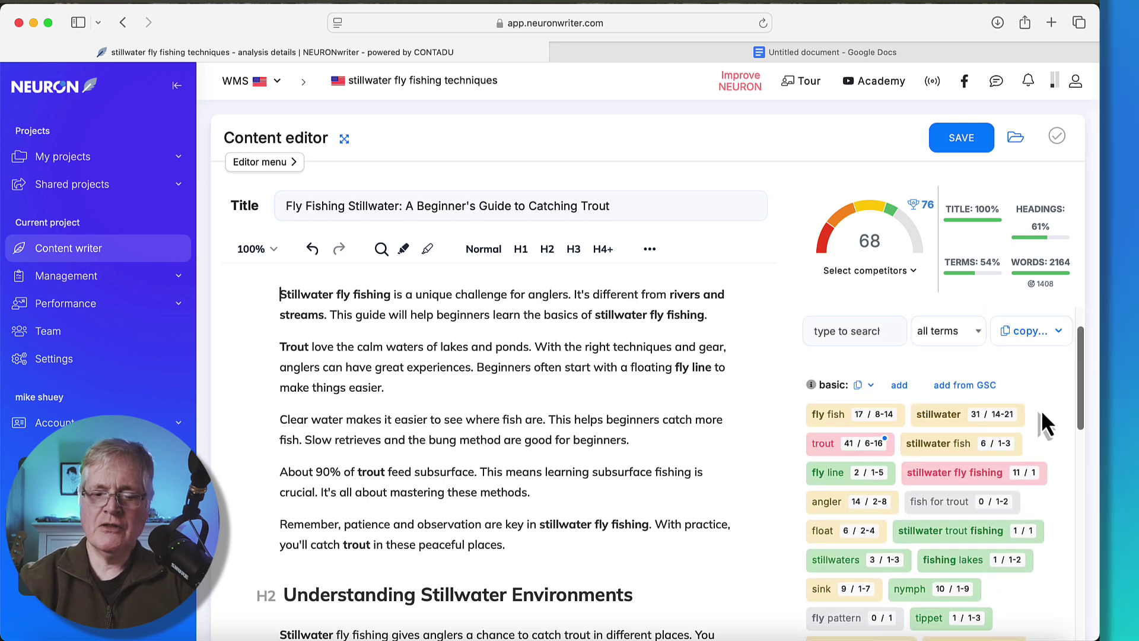
scroll(1062, 471, down, 4)
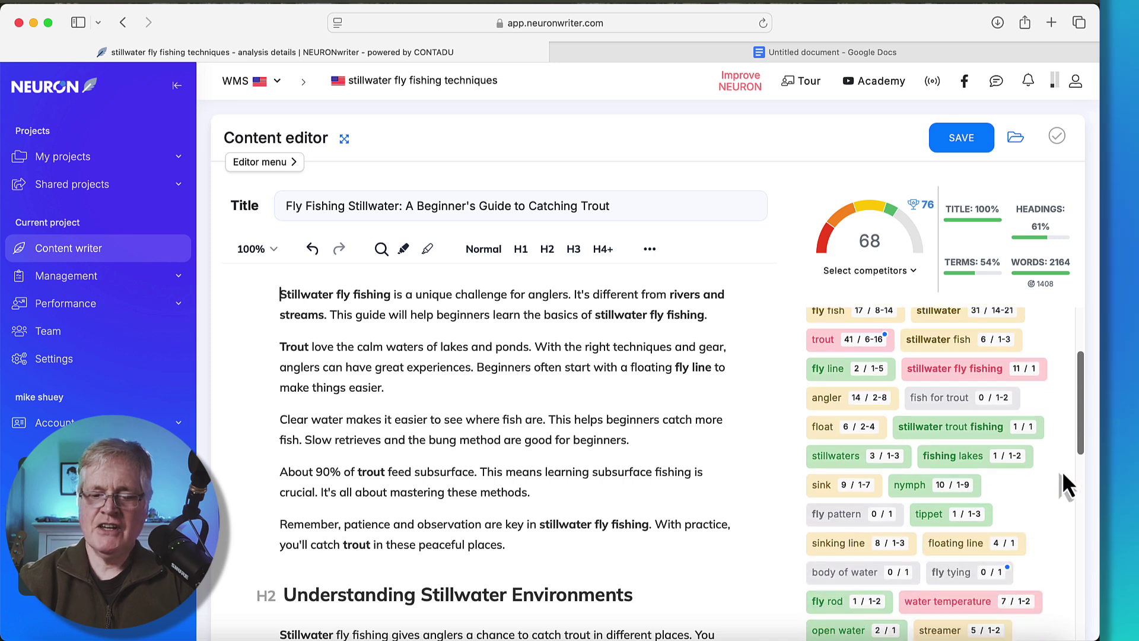
scroll(1062, 473, down, 4)
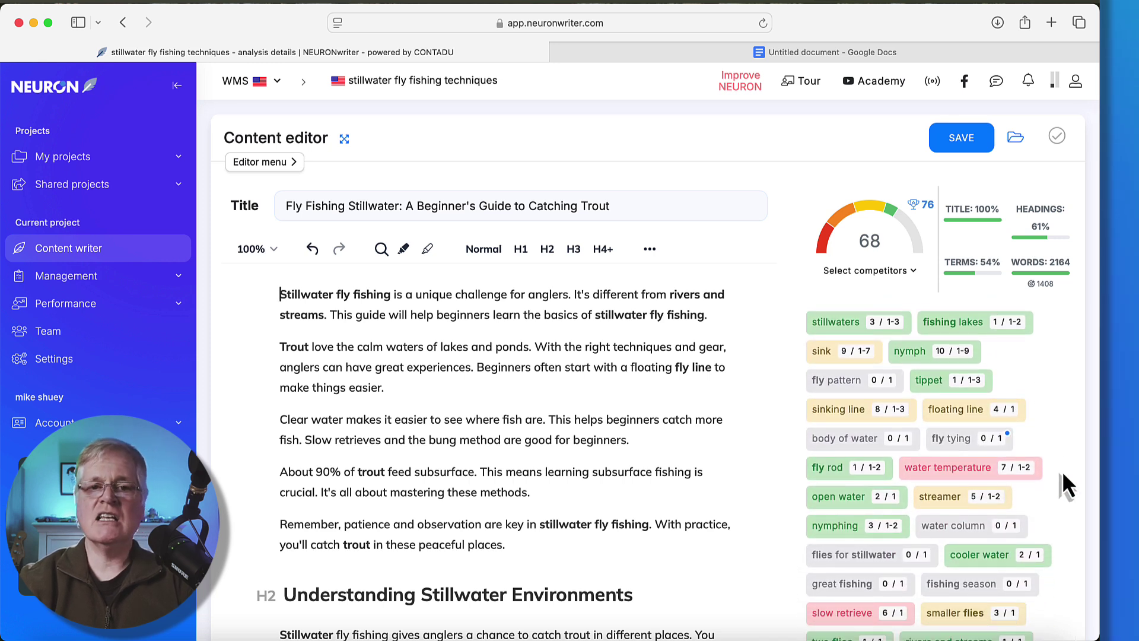
scroll(1061, 471, down, 1)
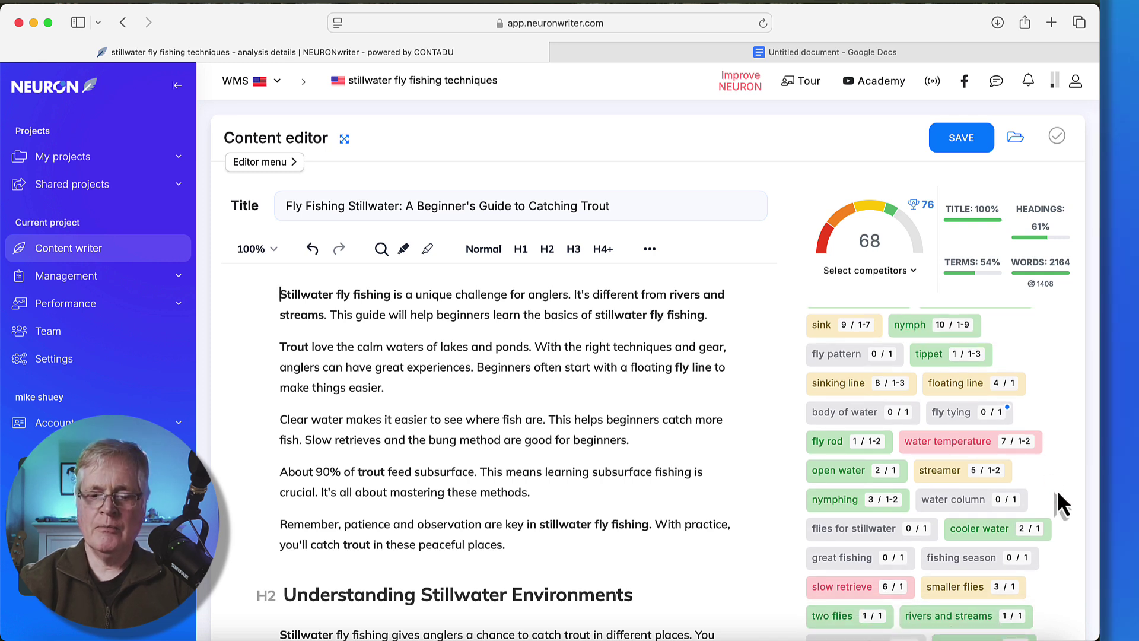
scroll(1057, 489, down, 9)
scroll(946, 444, down, 4)
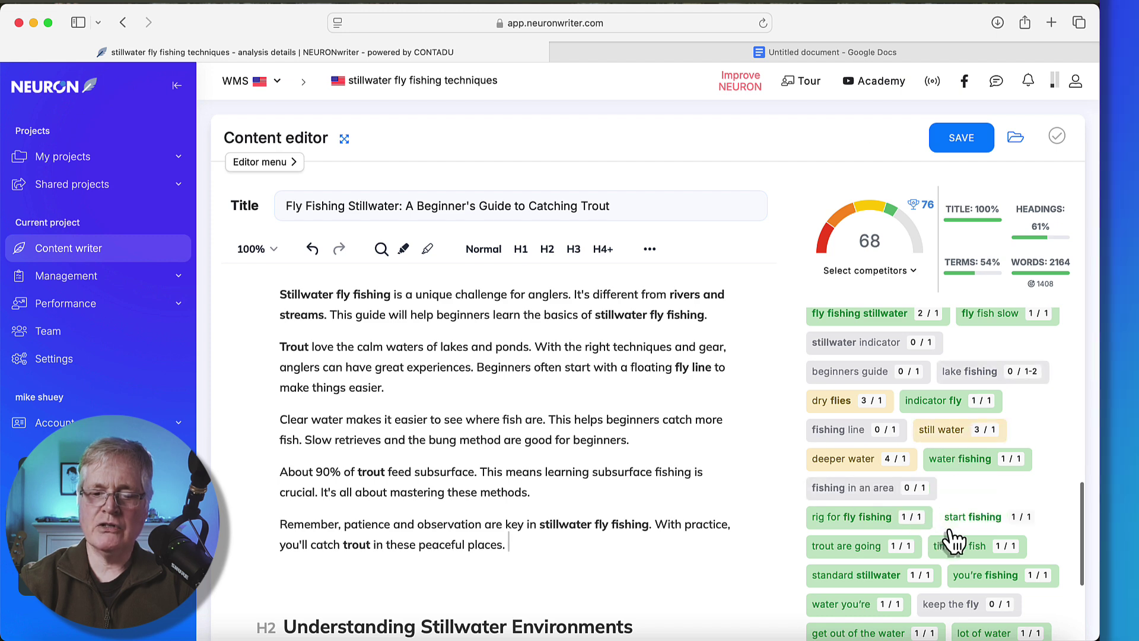
scroll(971, 523, down, 5)
scroll(966, 523, up, 10)
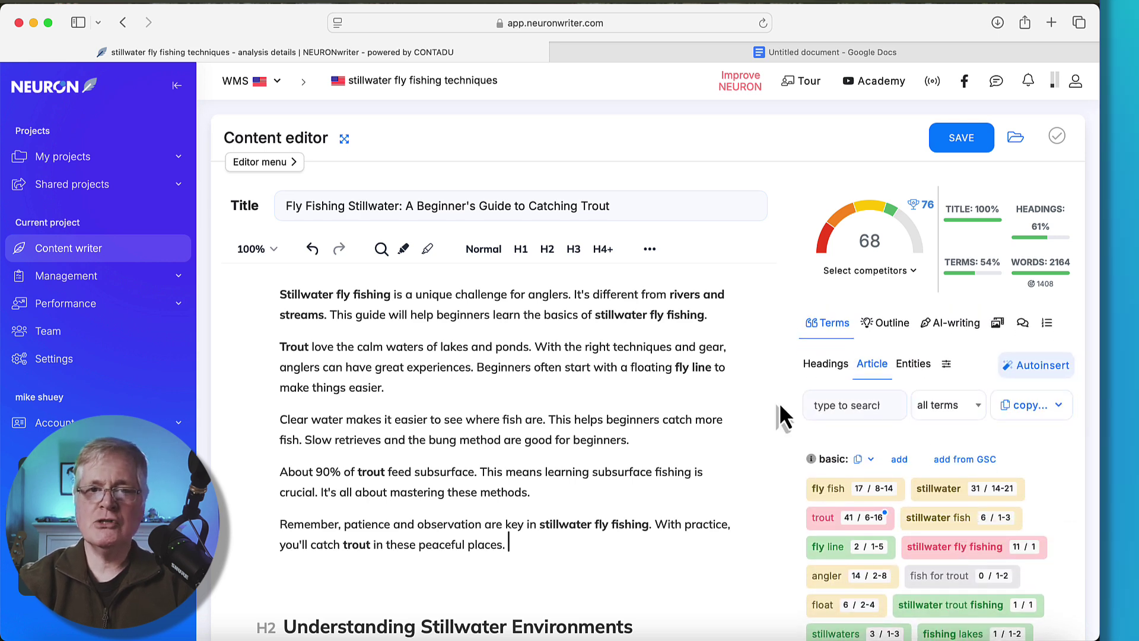
Step: Show the Headings term suggestions and scroll the article to the lake structure and wind paragraphs
click(829, 365)
scroll(992, 461, down, 2)
scroll(992, 463, down, 3)
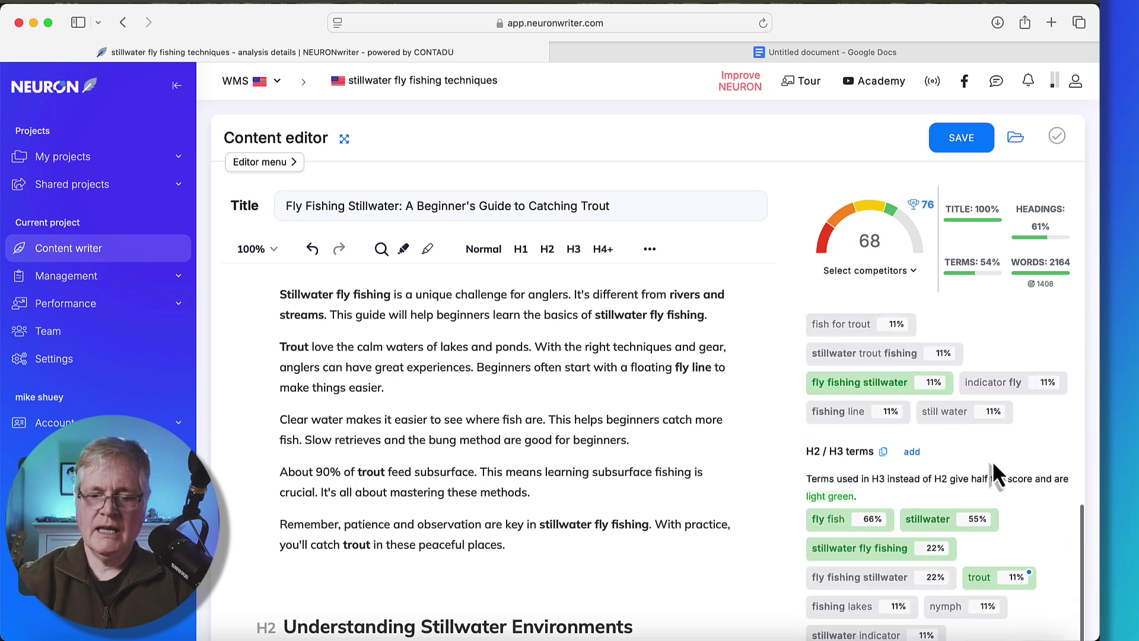
scroll(992, 461, up, 1)
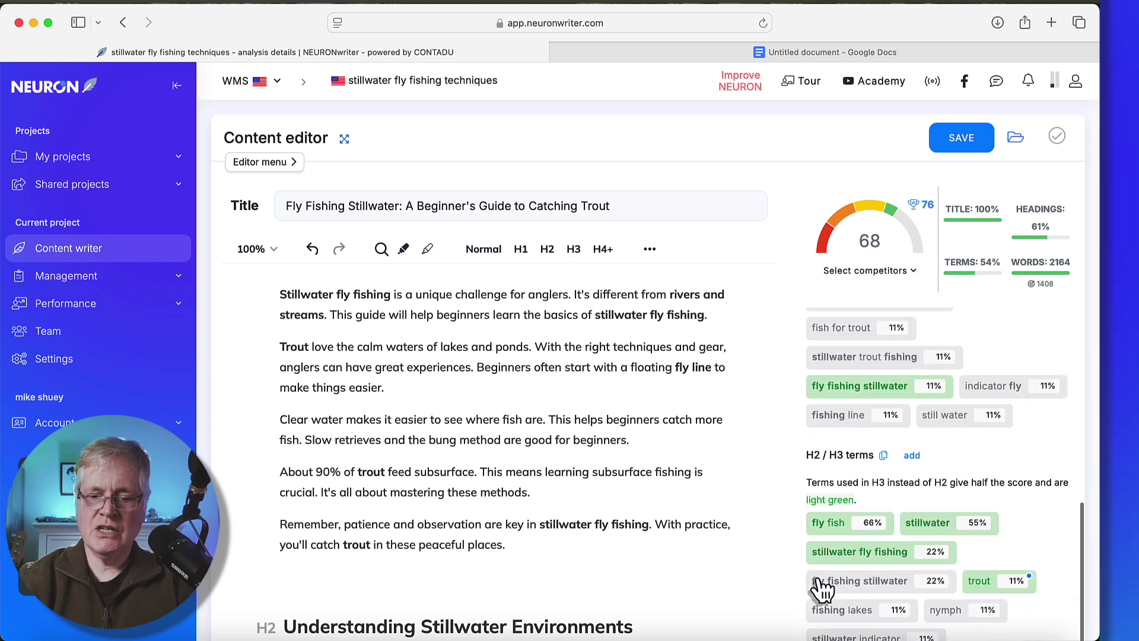
scroll(1028, 621, down, 3)
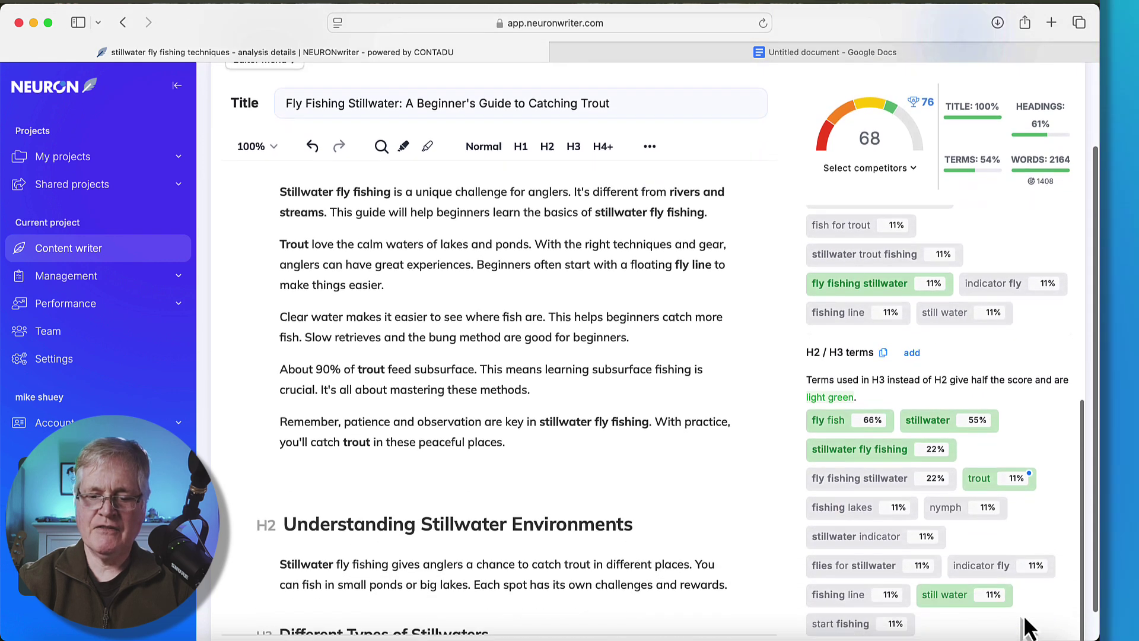
scroll(1028, 628, down, 2)
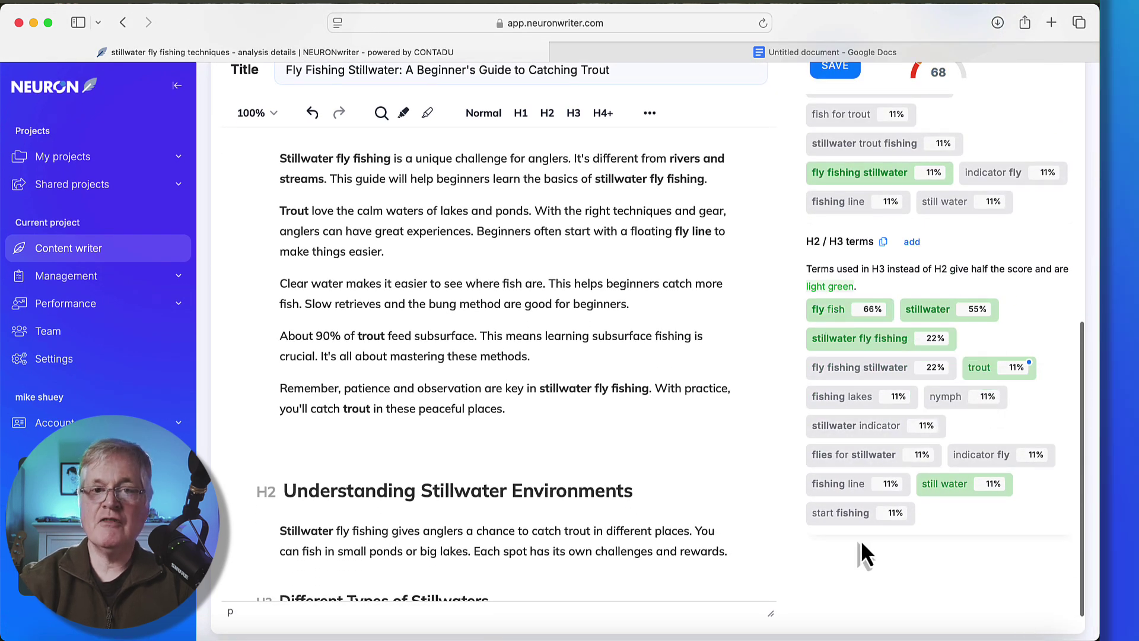
scroll(651, 432, down, 10)
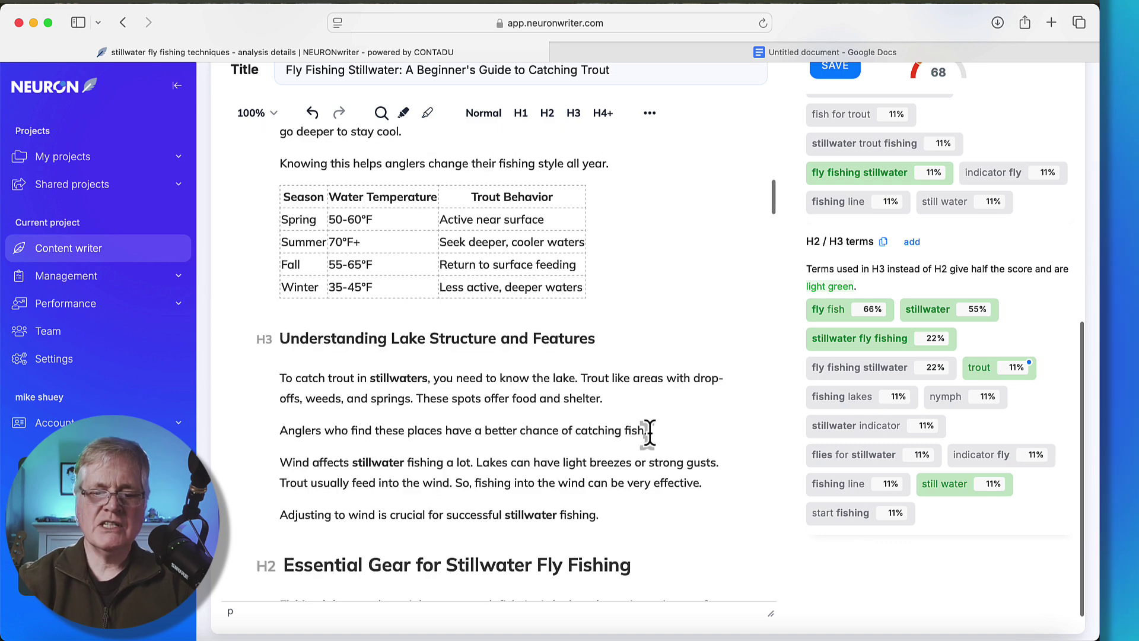
Step: Insert an H2 'Flies for Stillwater' after the wind paragraph, lifting headings to 63%
click(623, 517)
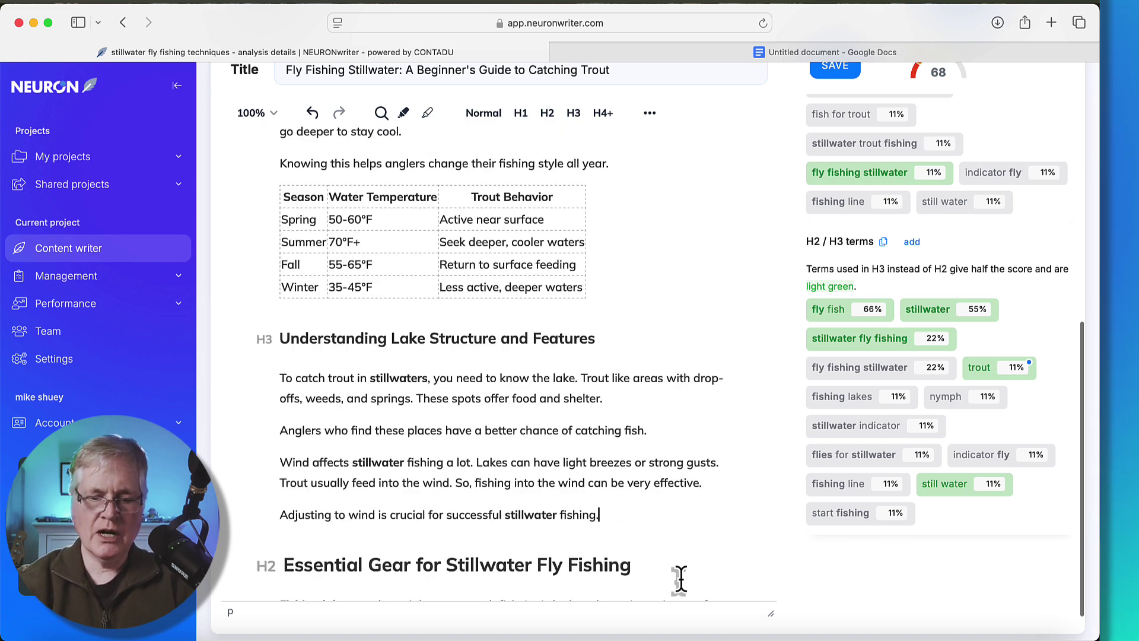
key(Return)
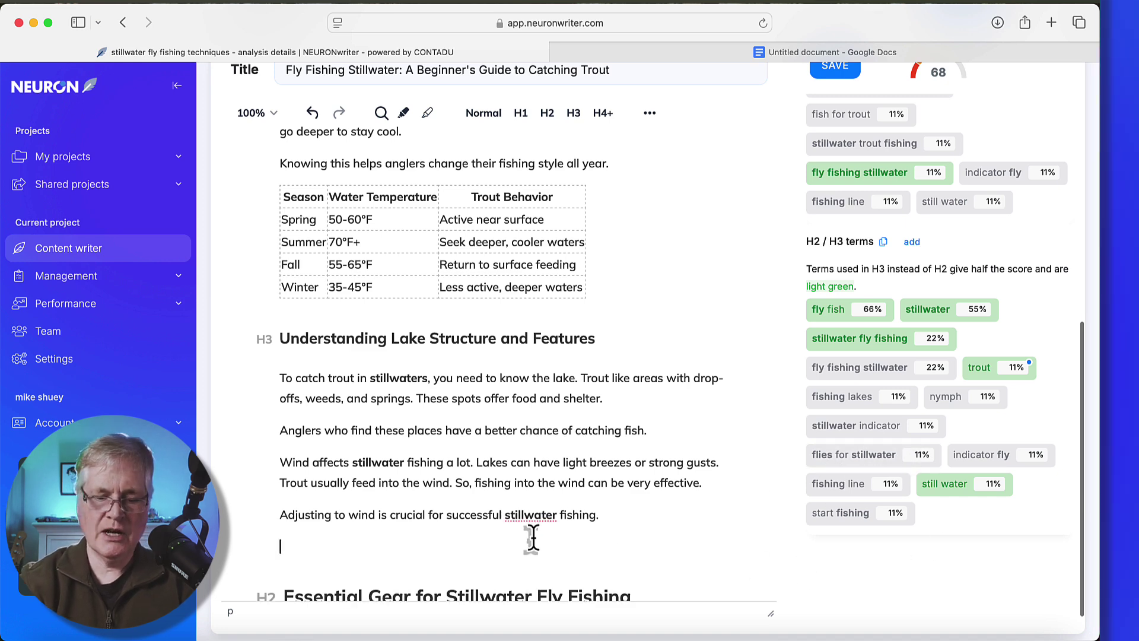
text(Flies for Stillwater)
double_click(345, 546)
click(403, 525)
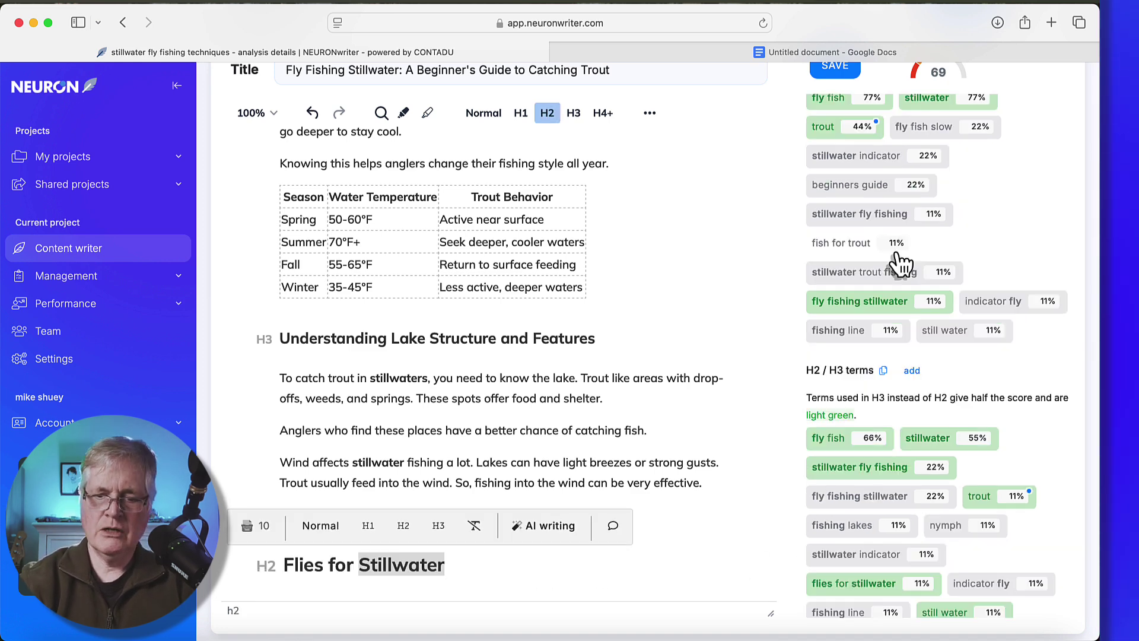
scroll(1011, 142, up, 2)
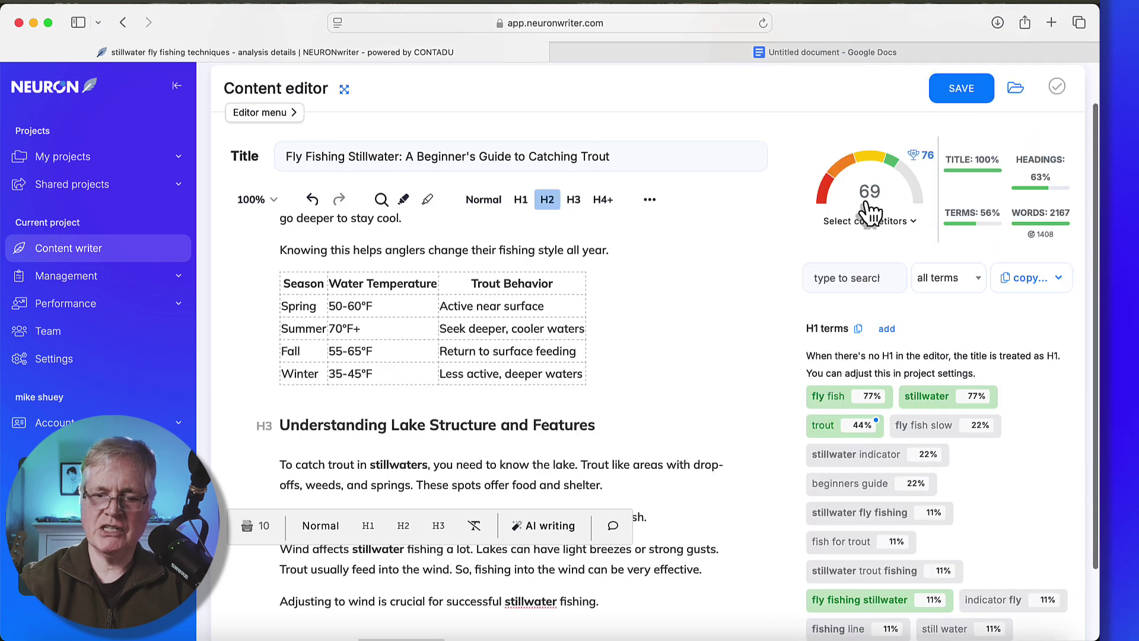
scroll(627, 392, down, 4)
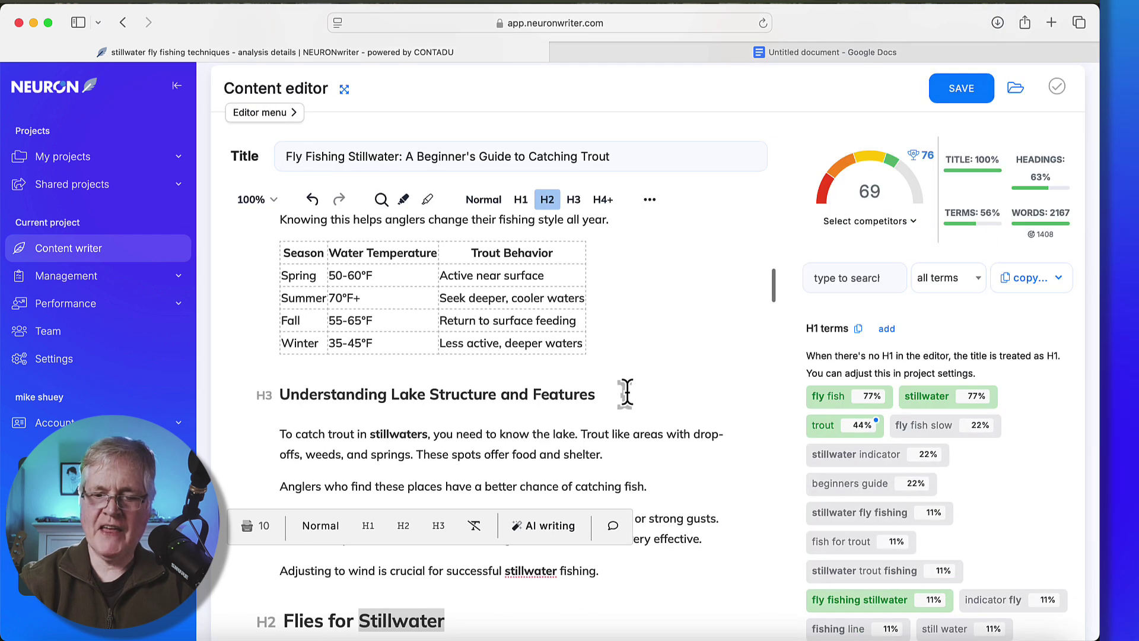
scroll(945, 486, down, 4)
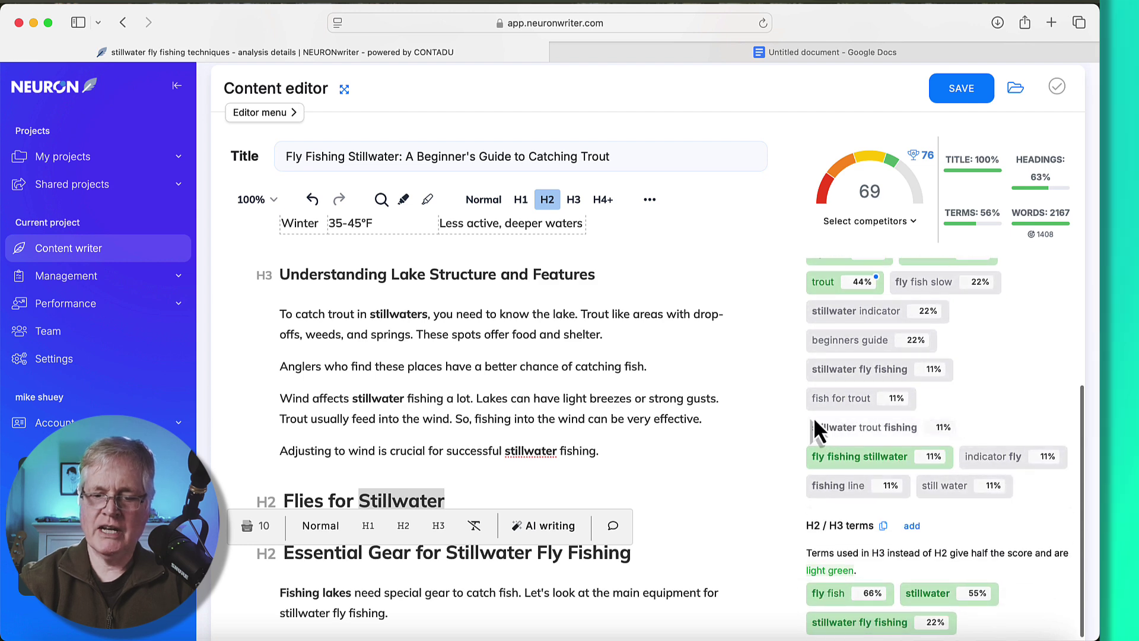
scroll(949, 422, down, 2)
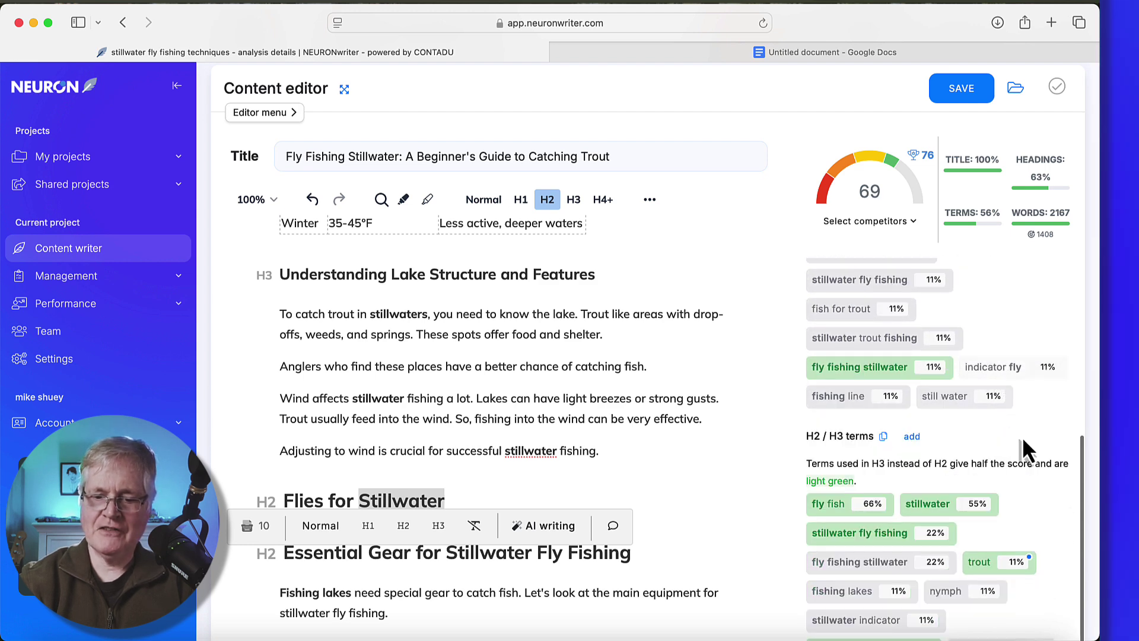
scroll(1026, 446, down, 1)
scroll(1026, 449, down, 6)
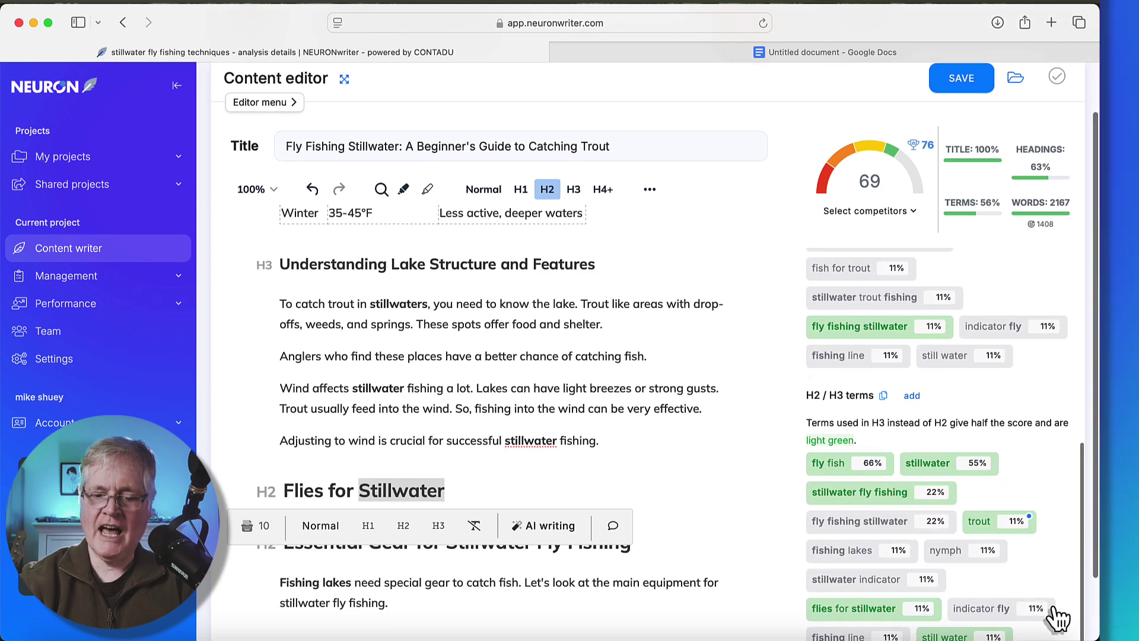
scroll(872, 492, up, 4)
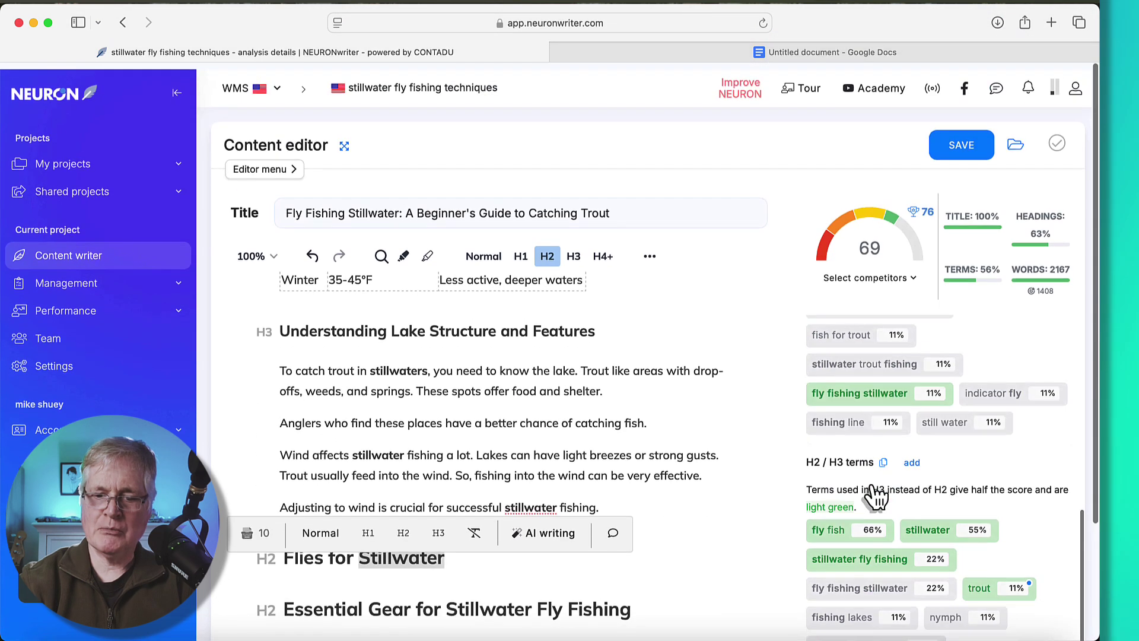
scroll(1052, 468, down, 10)
scroll(1052, 469, down, 4)
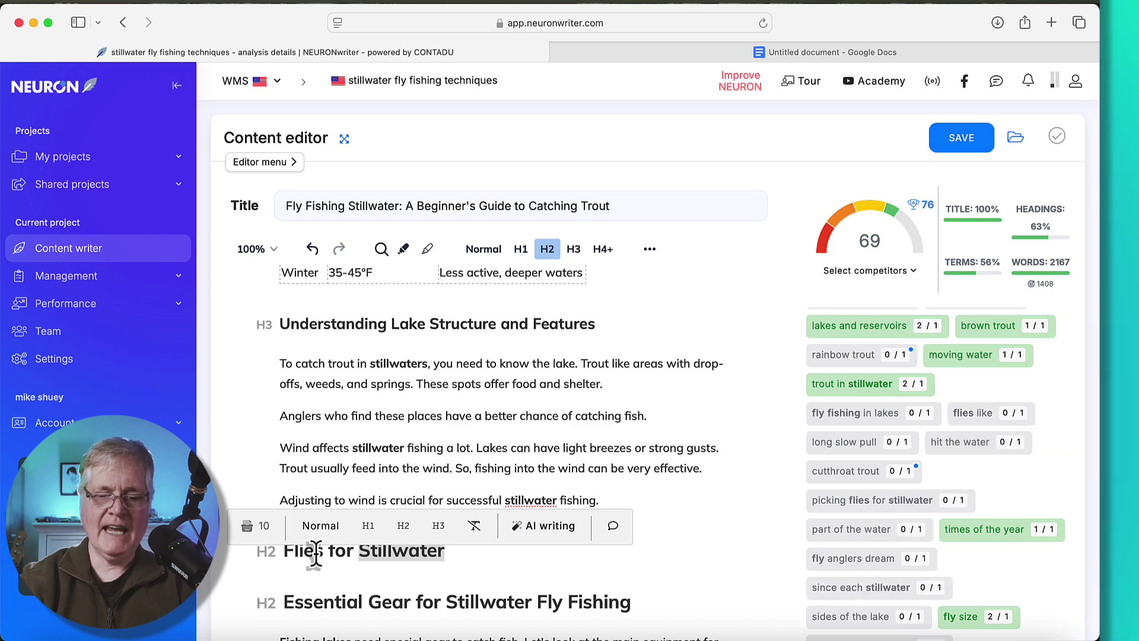
scroll(356, 560, down, 3)
scroll(356, 561, down, 2)
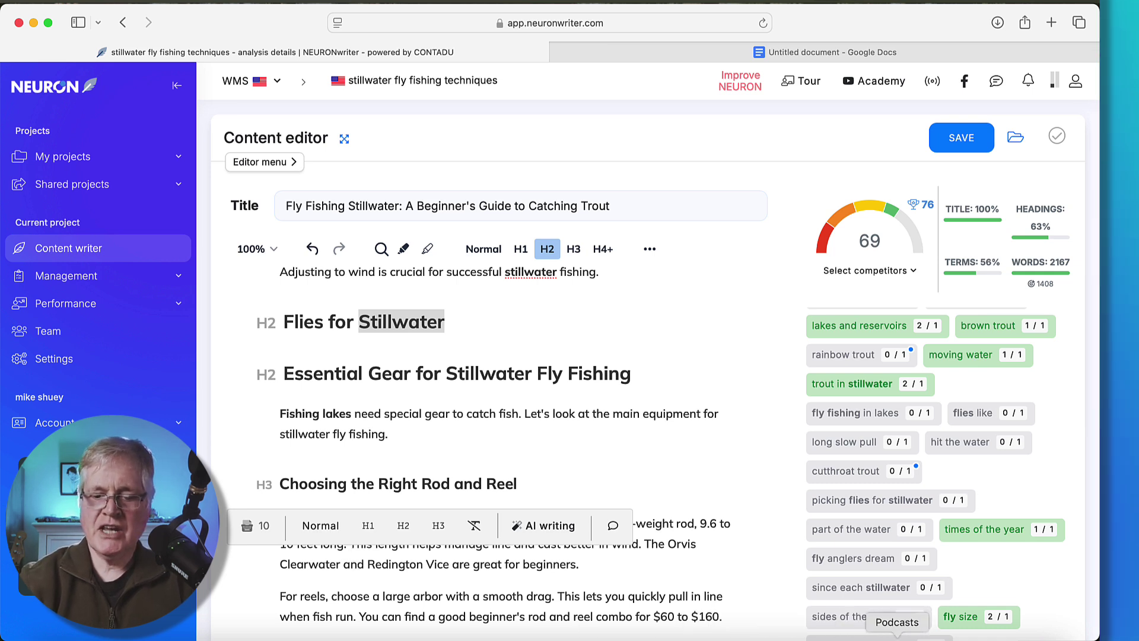
Step: In Publii's SEO sidebar, select 'stillwater flyfishing techniques' in the meta description
click(932, 636)
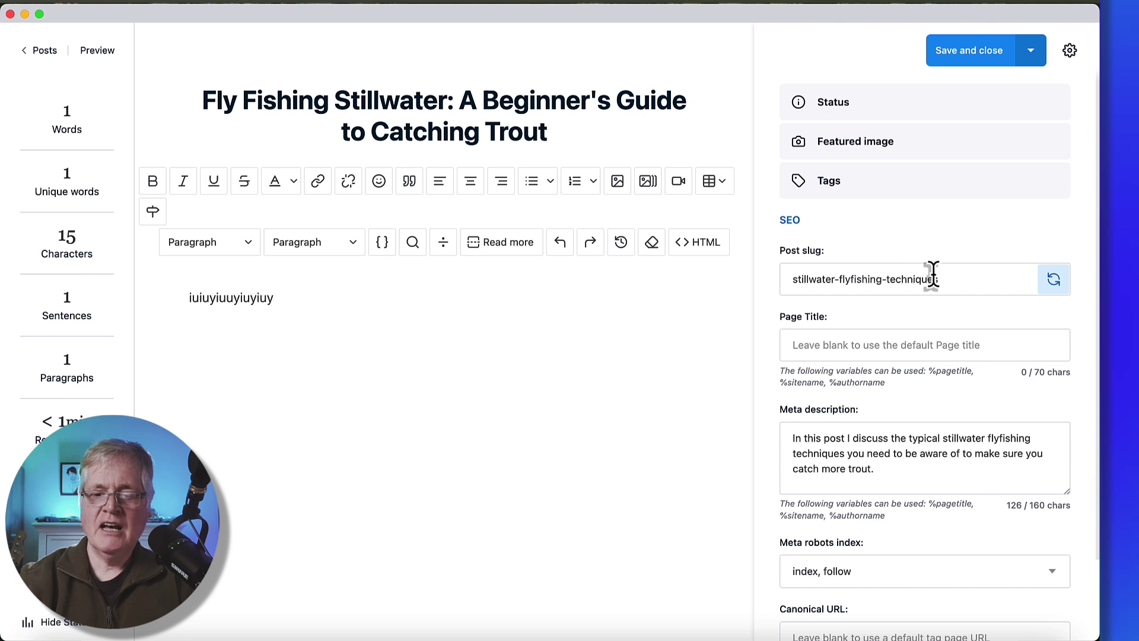
scroll(953, 286, down, 3)
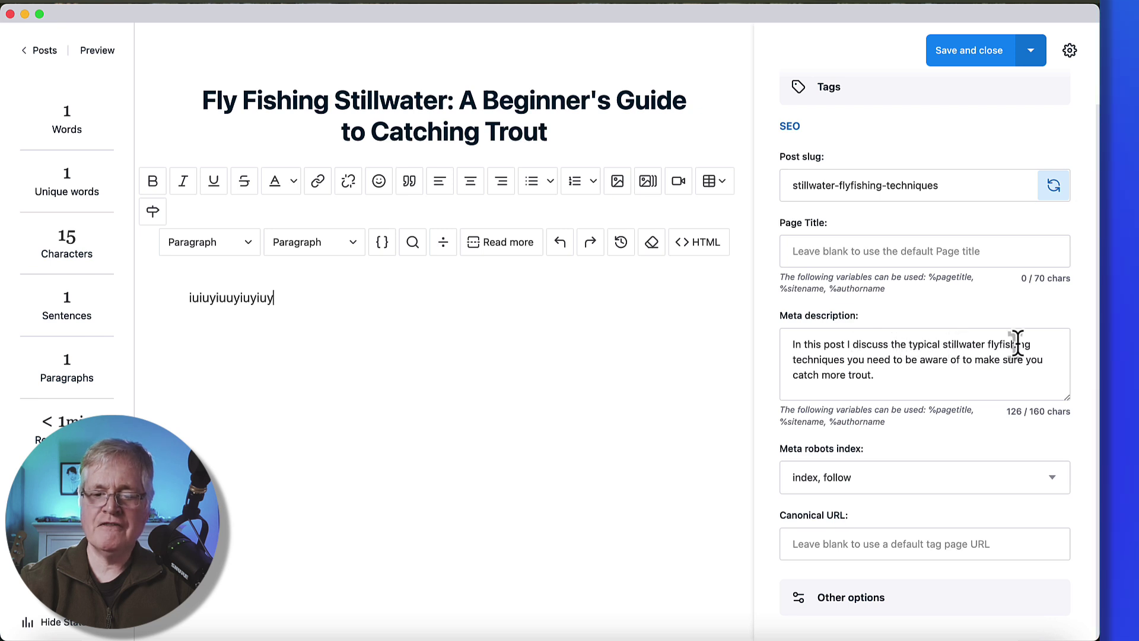
click(943, 349)
drag(951, 350, 843, 360)
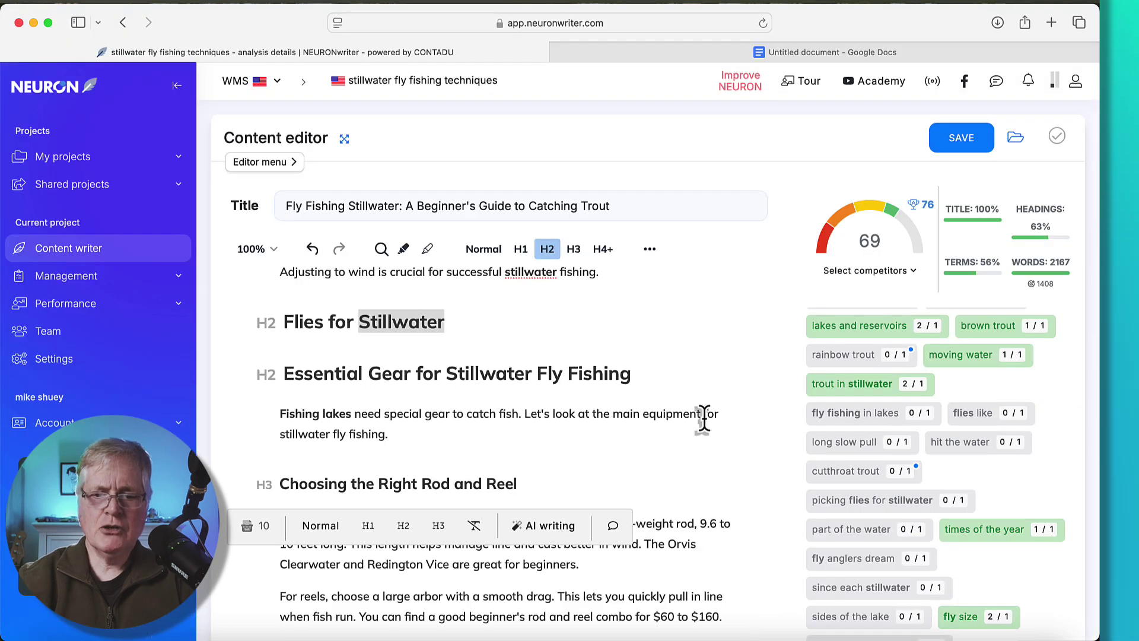
scroll(710, 412, down, 1)
scroll(710, 412, up, 1)
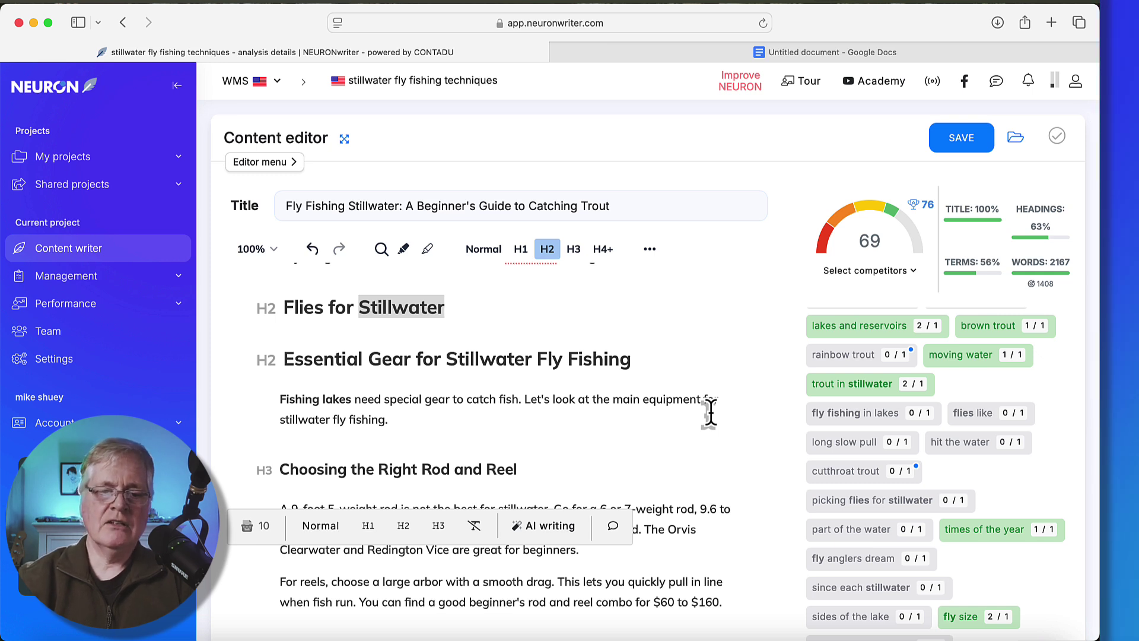
click(731, 306)
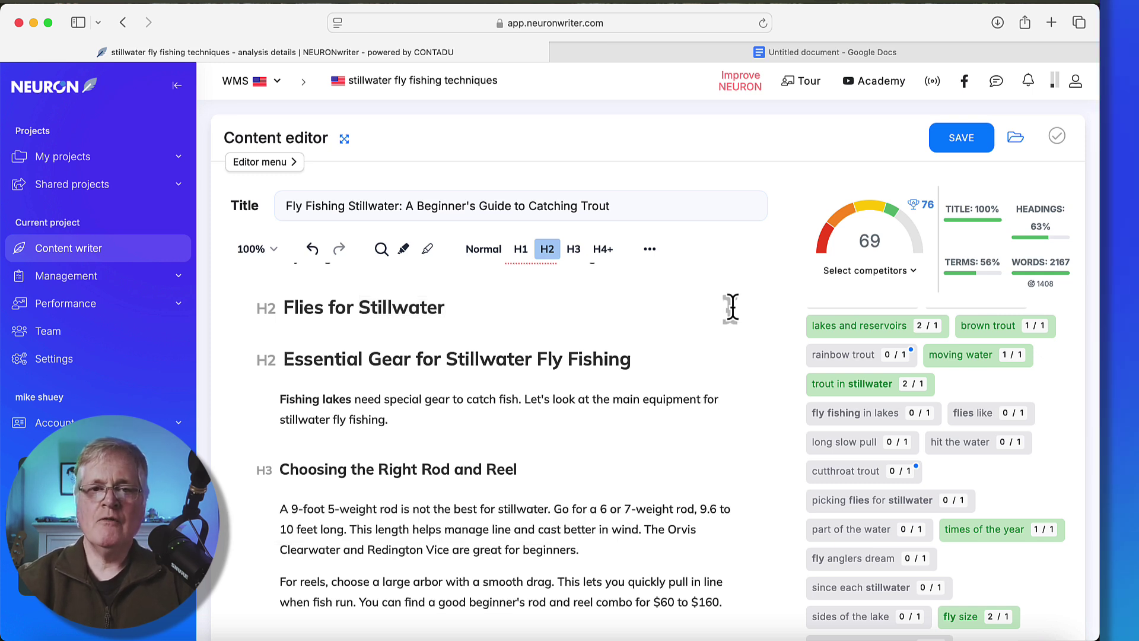